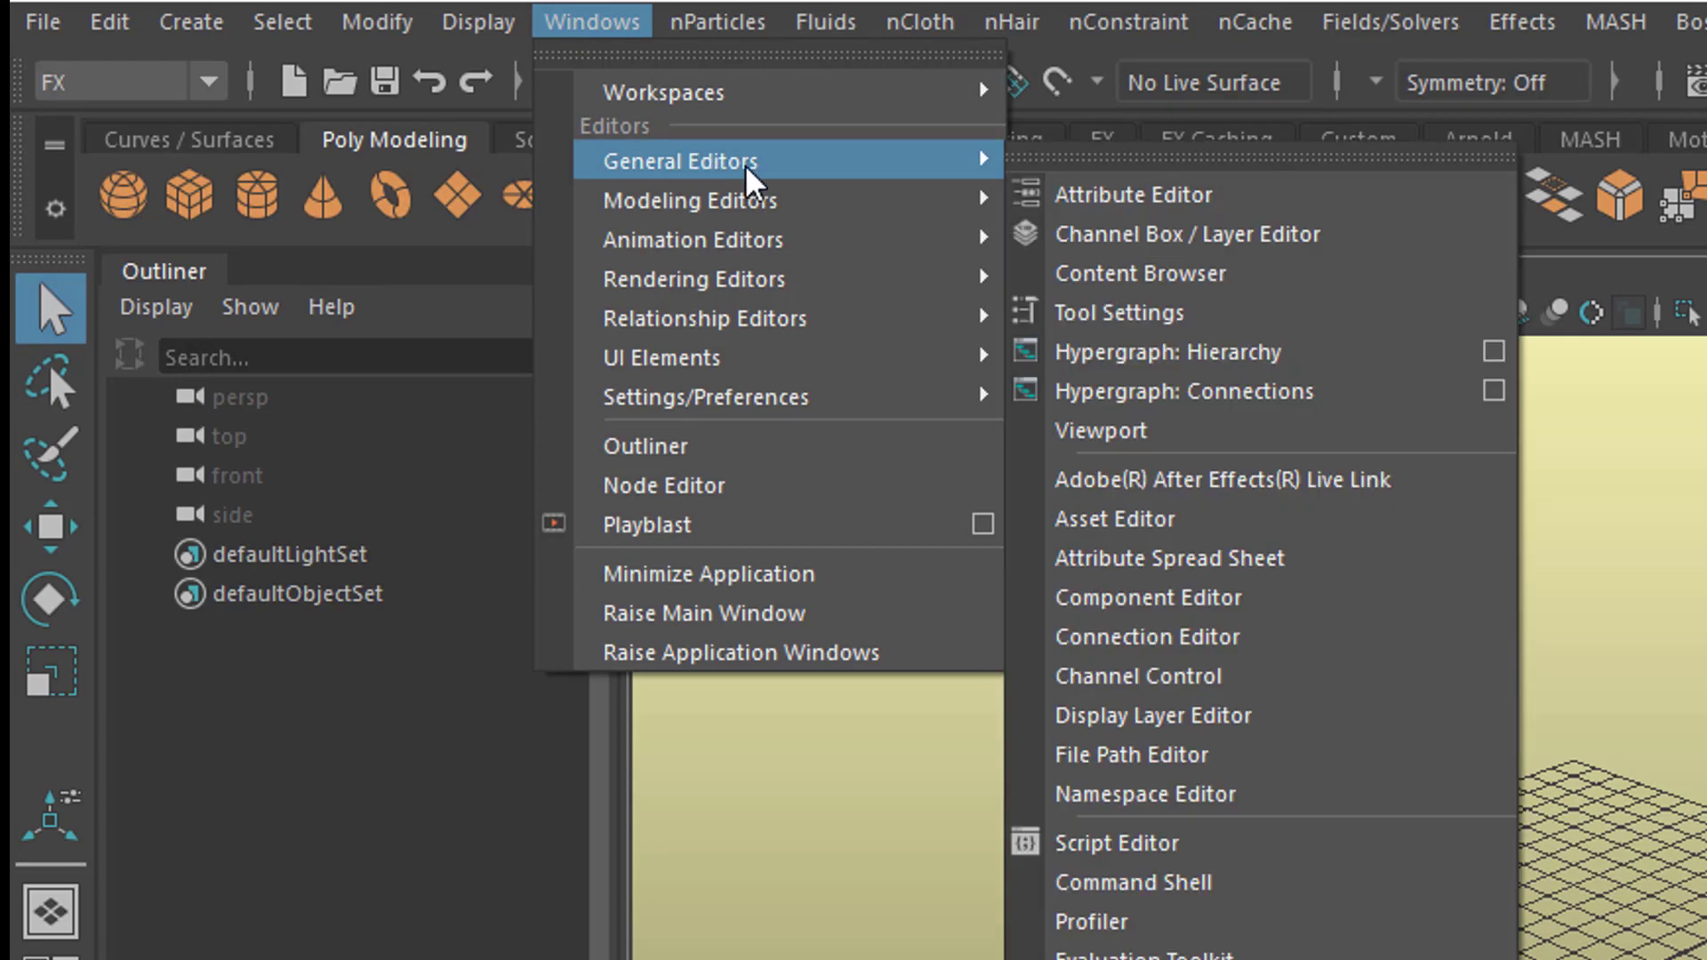
# Open the Content Browser and bring the Obese_person character mesh into the scene.
pyautogui.moveTo(978, 162)
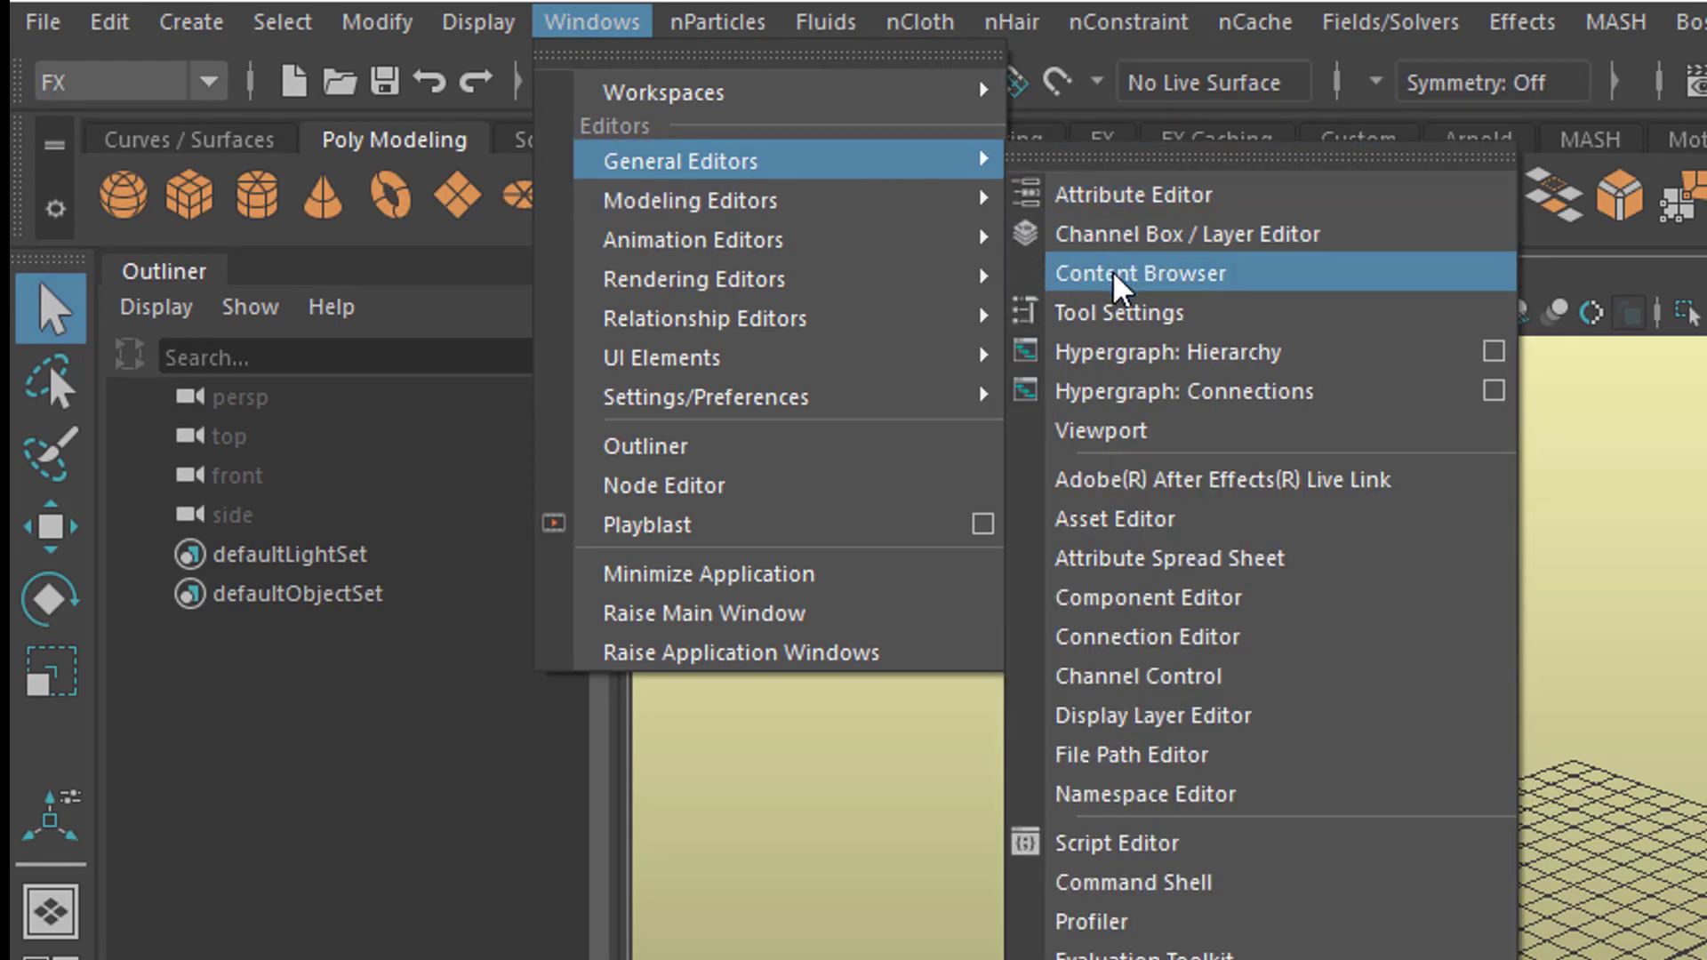
pyautogui.click(1151, 276)
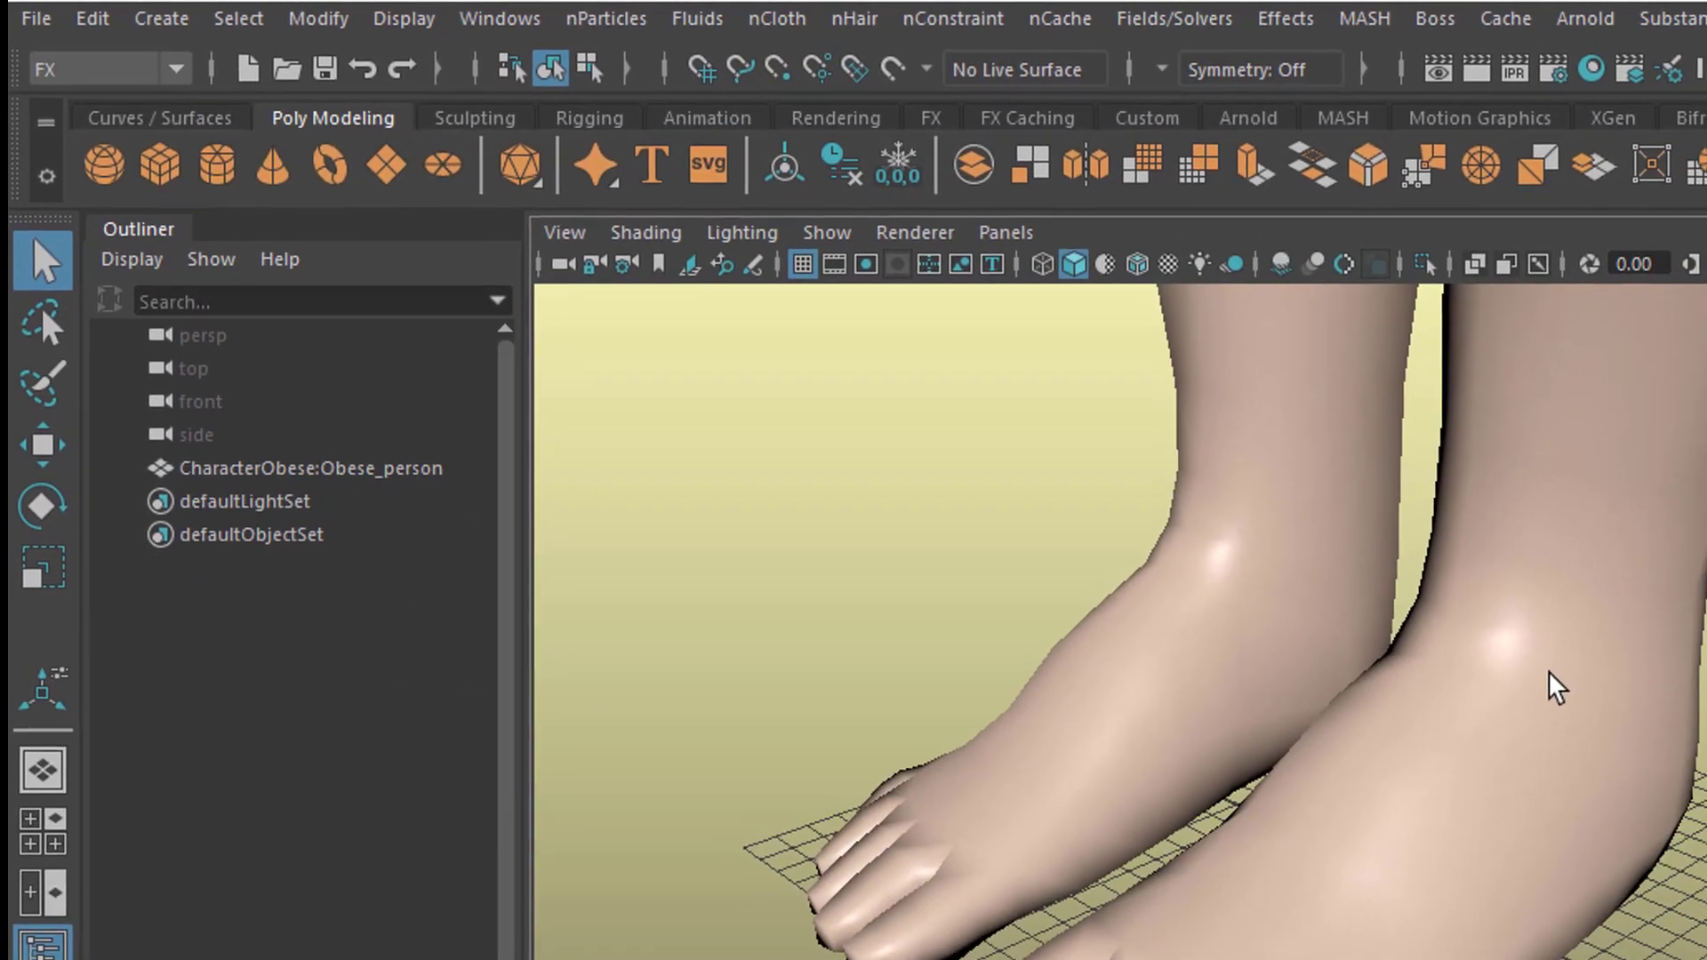
# Select the imported character mesh, frame it, and scale it down uniformly to about 0.041.
pyautogui.click(1556, 689)
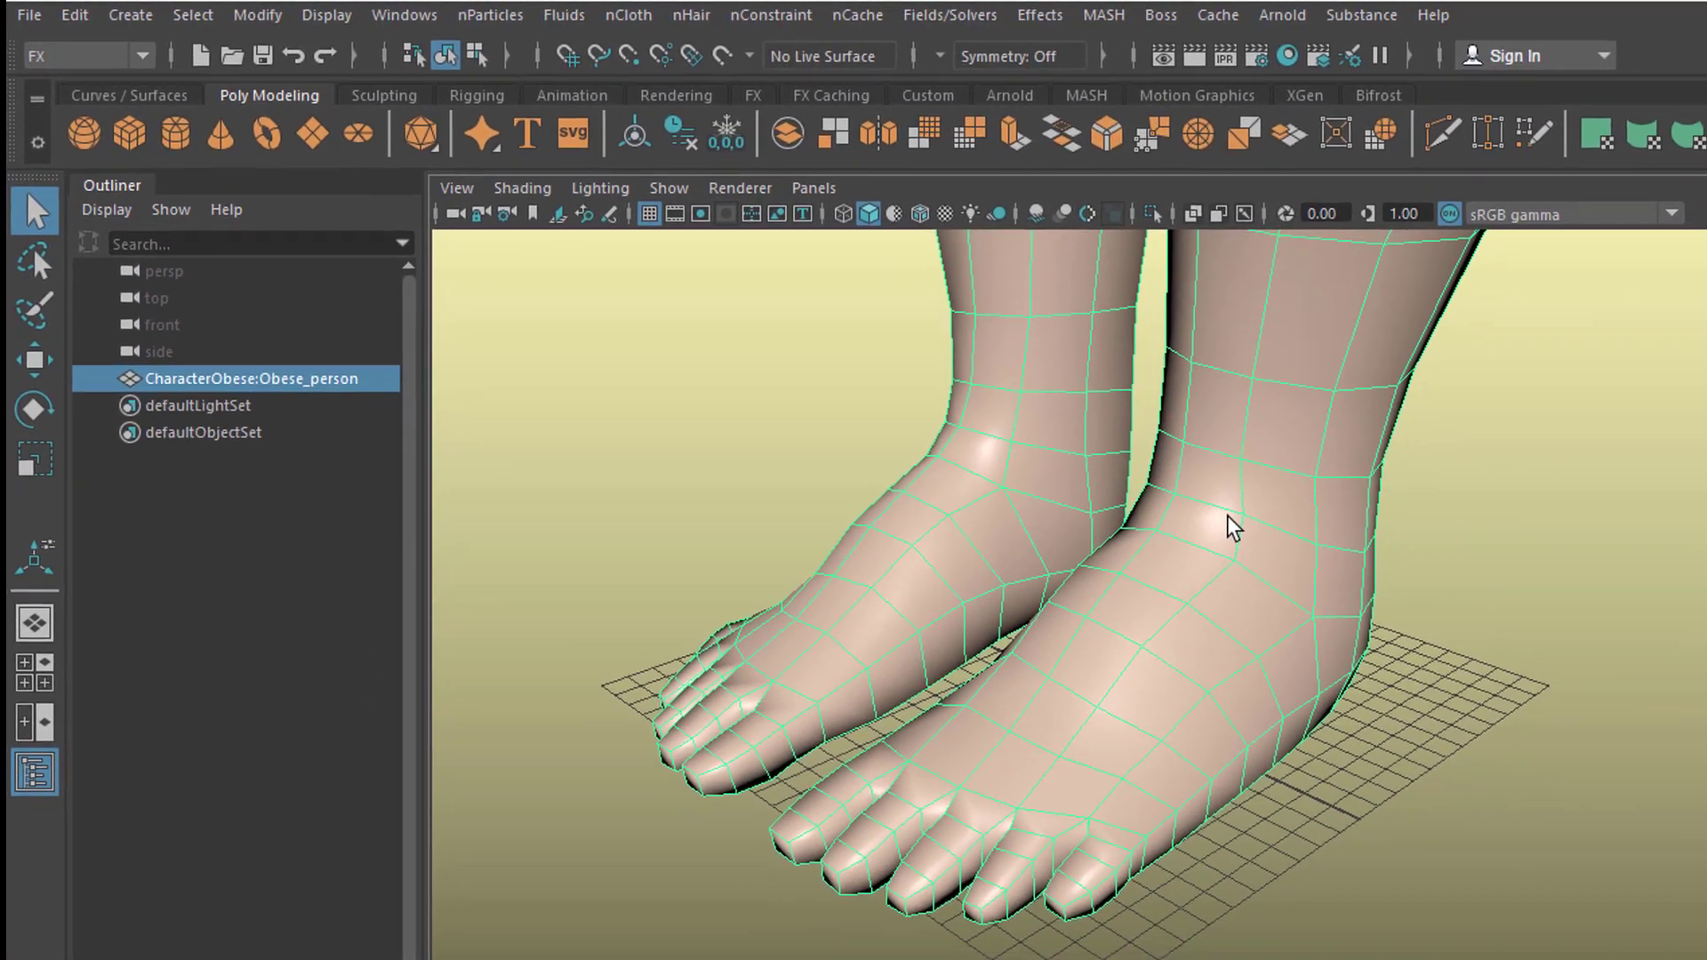
pyautogui.press('f')
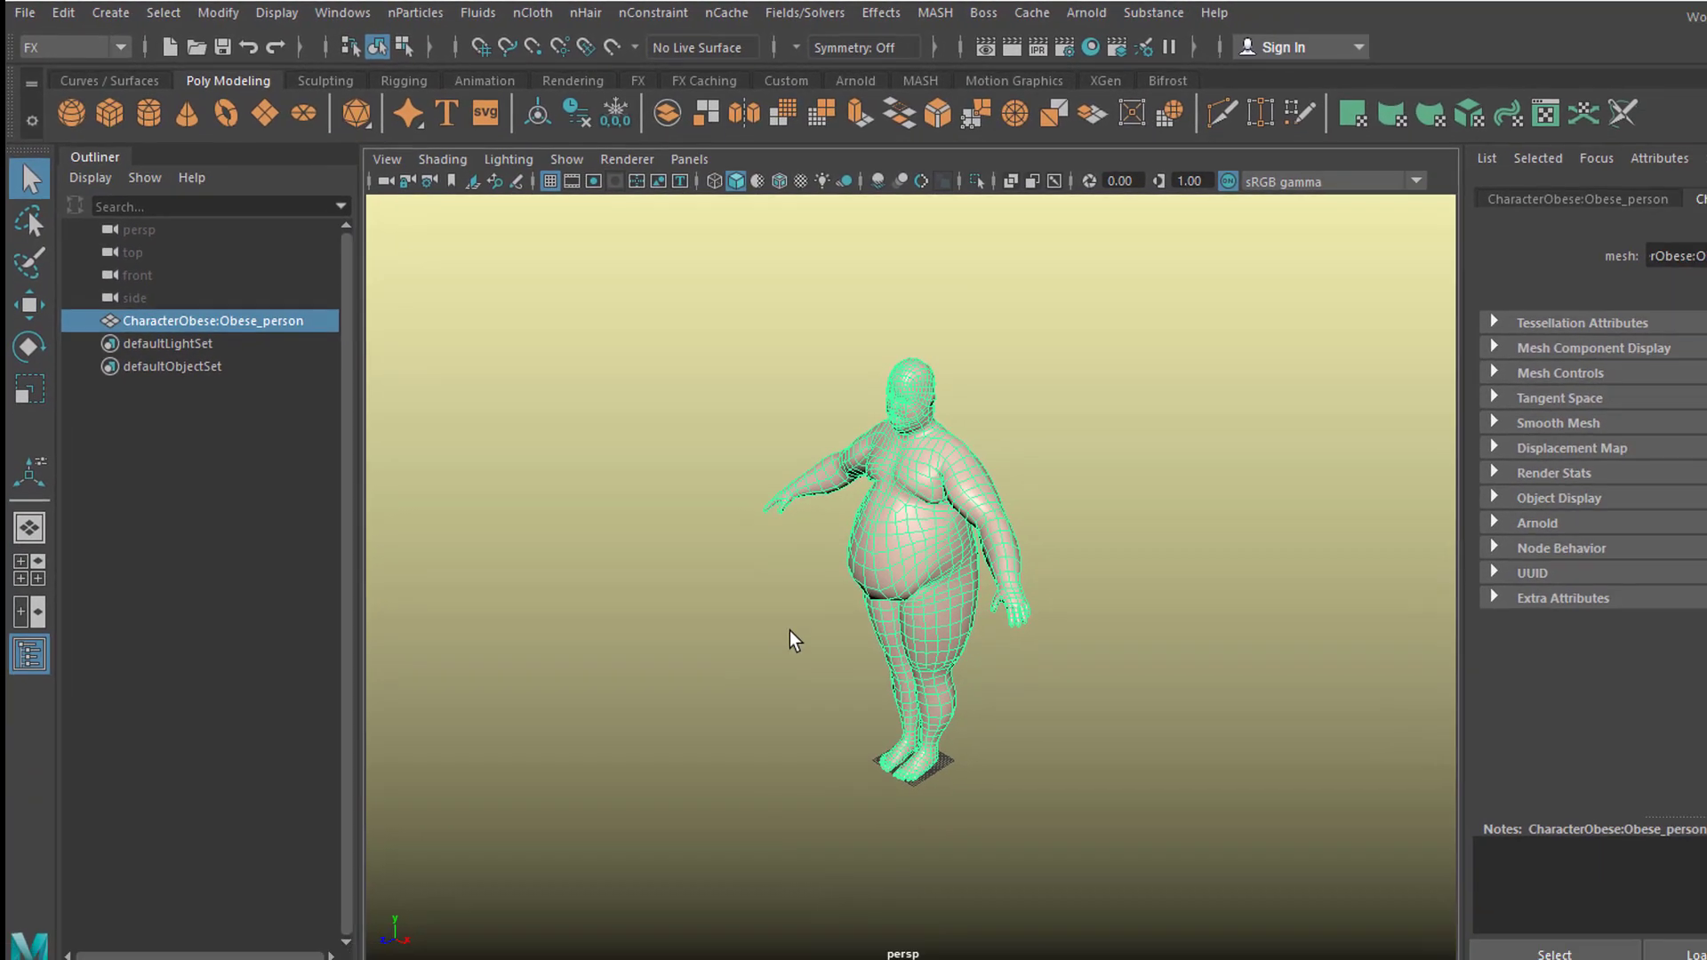
pyautogui.press('r')
pyautogui.moveTo(851, 711); pyautogui.dragTo(427, 711)
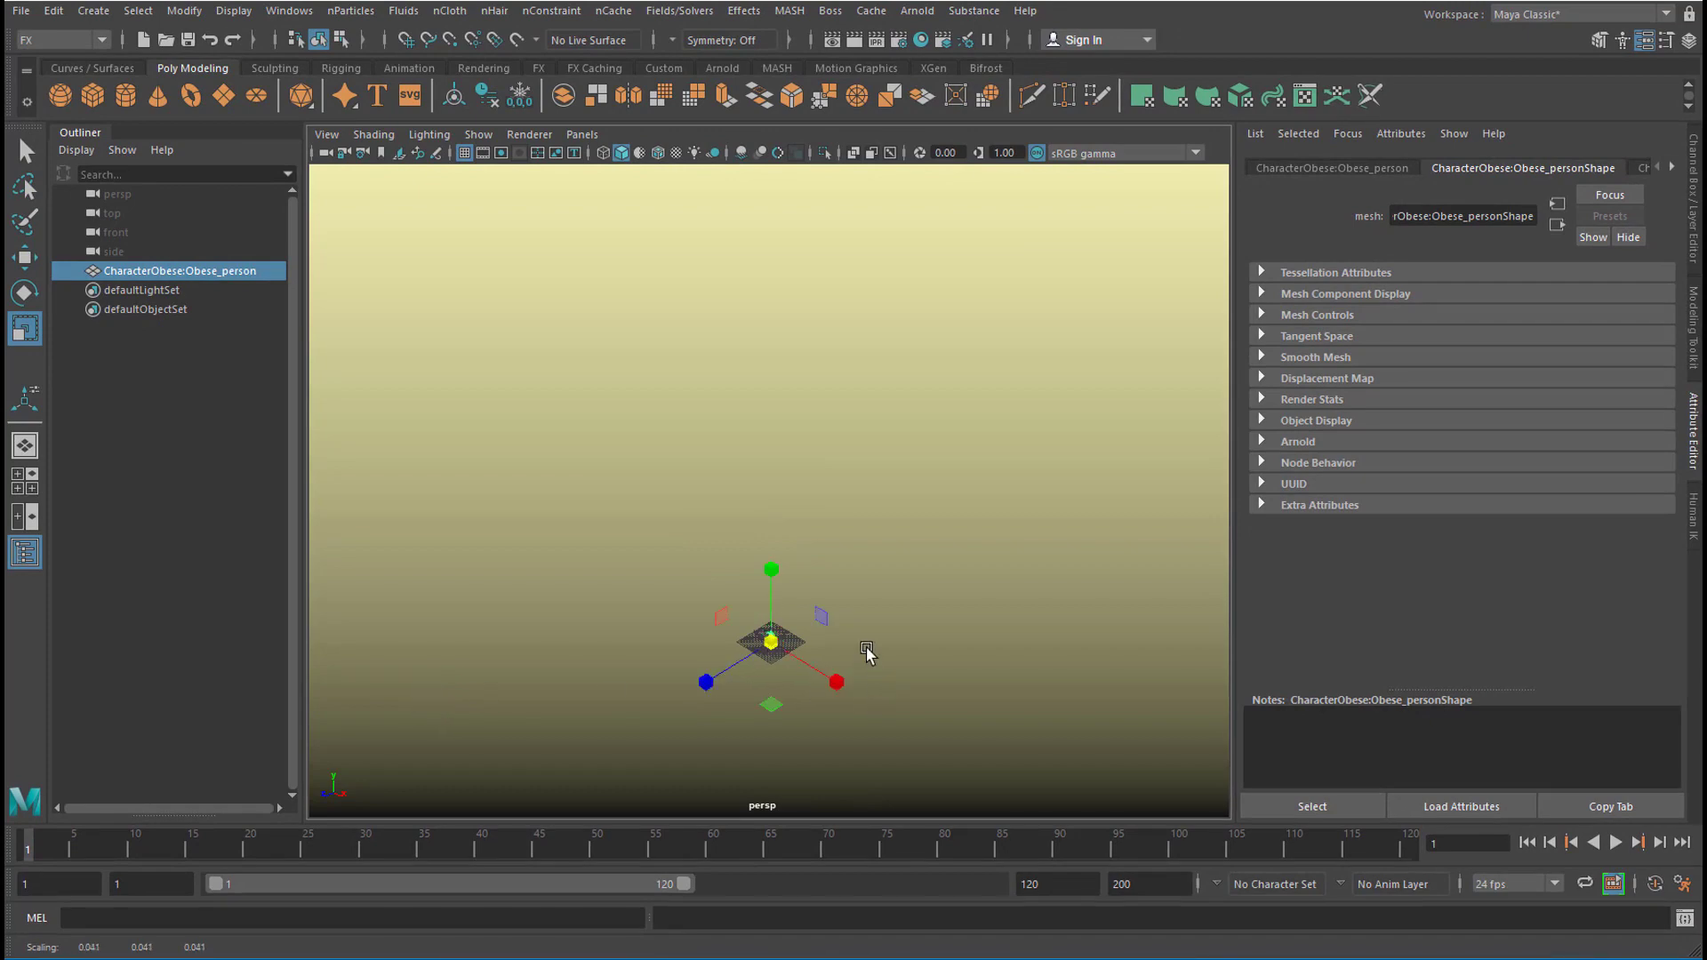
pyautogui.scroll(5, 884, 662)
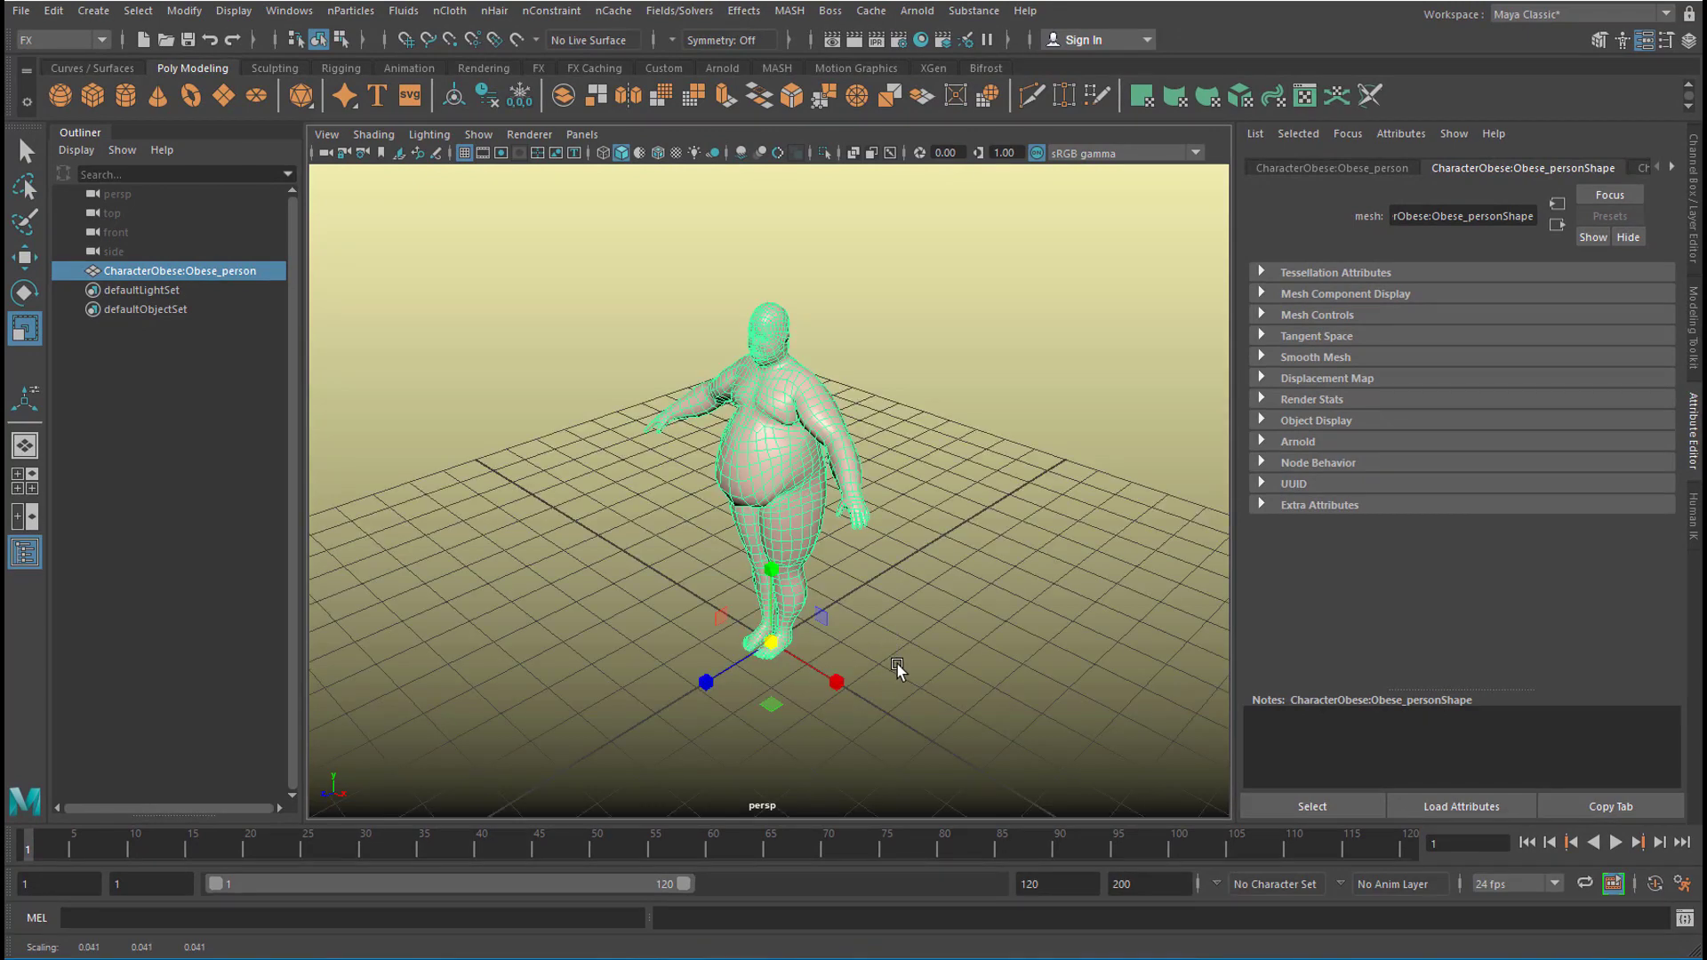
# Rotate the character about -89 degrees around the X axis so it lies flat on its back.
pyautogui.keyDown('alt'); pyautogui.moveTo(896, 669); pyautogui.dragTo(629, 705); pyautogui.keyUp('alt')
pyautogui.keyDown('alt'); pyautogui.moveTo(1089, 647); pyautogui.dragTo(1010, 638); pyautogui.keyUp('alt')
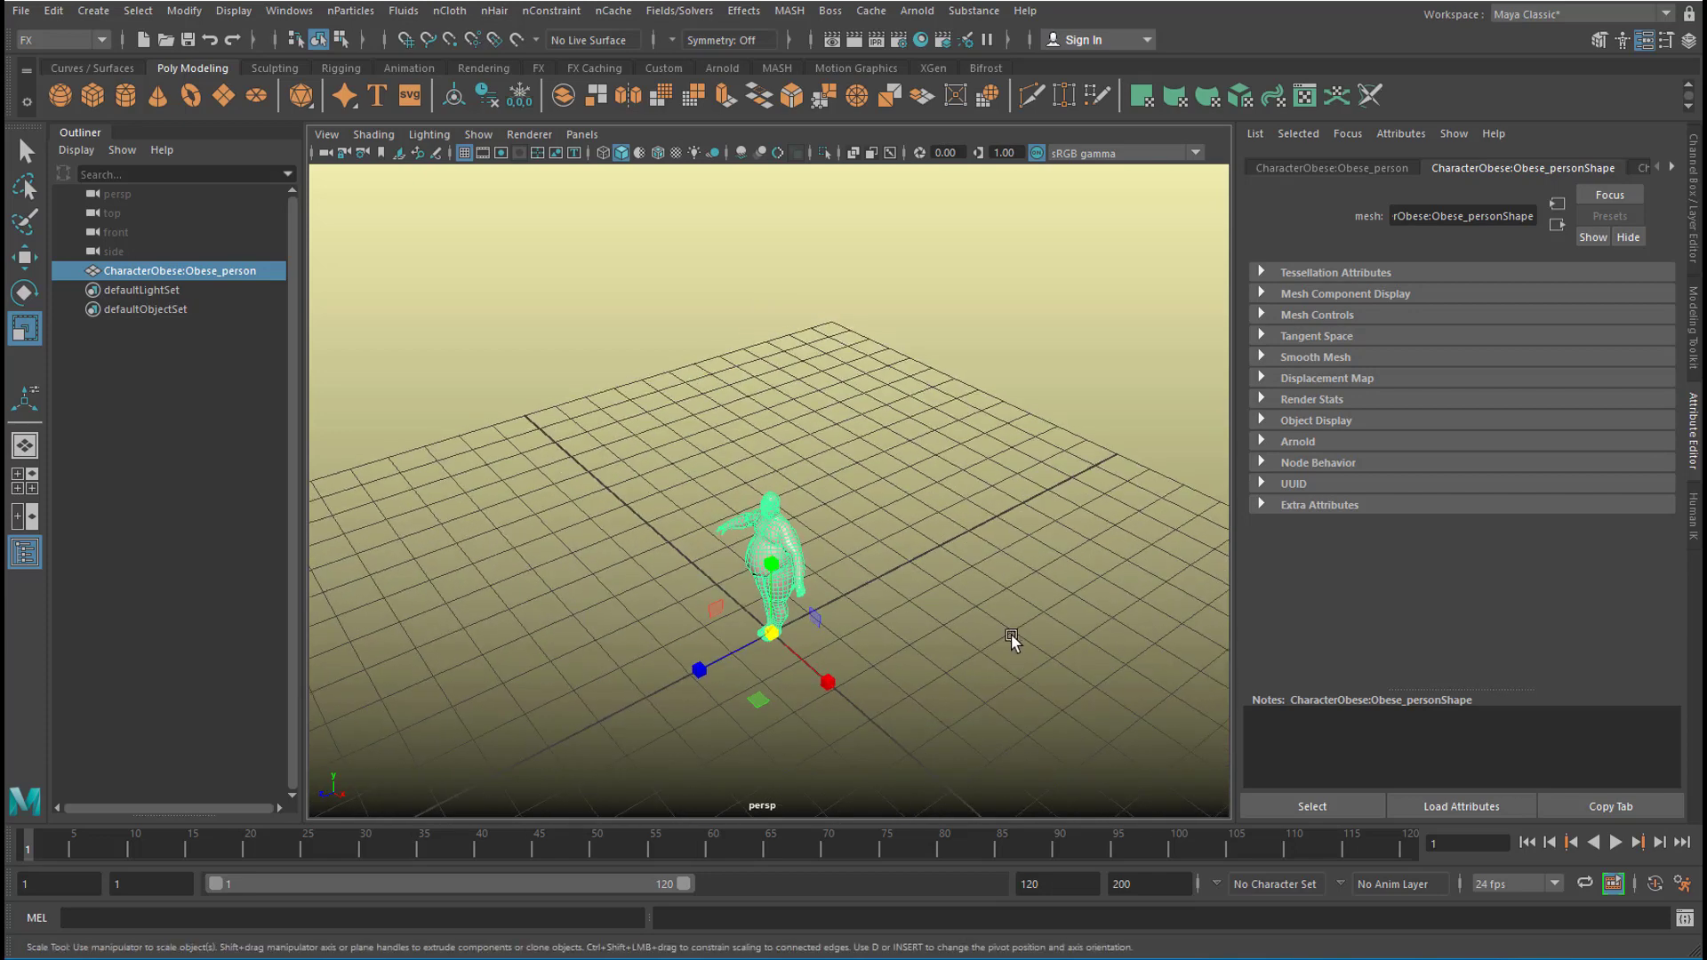
pyautogui.keyDown('alt'); pyautogui.moveTo(936, 629); pyautogui.dragTo(1232, 609, button='right'); pyautogui.keyUp('alt')
pyautogui.keyDown('alt'); pyautogui.moveTo(990, 576); pyautogui.dragTo(1020, 489, button='middle'); pyautogui.keyUp('alt')
pyautogui.keyDown('alt'); pyautogui.moveTo(1020, 491); pyautogui.dragTo(1029, 582, button='right'); pyautogui.keyUp('alt')
pyautogui.keyDown('alt'); pyautogui.moveTo(958, 569); pyautogui.dragTo(963, 469); pyautogui.keyUp('alt')
pyautogui.press('e')
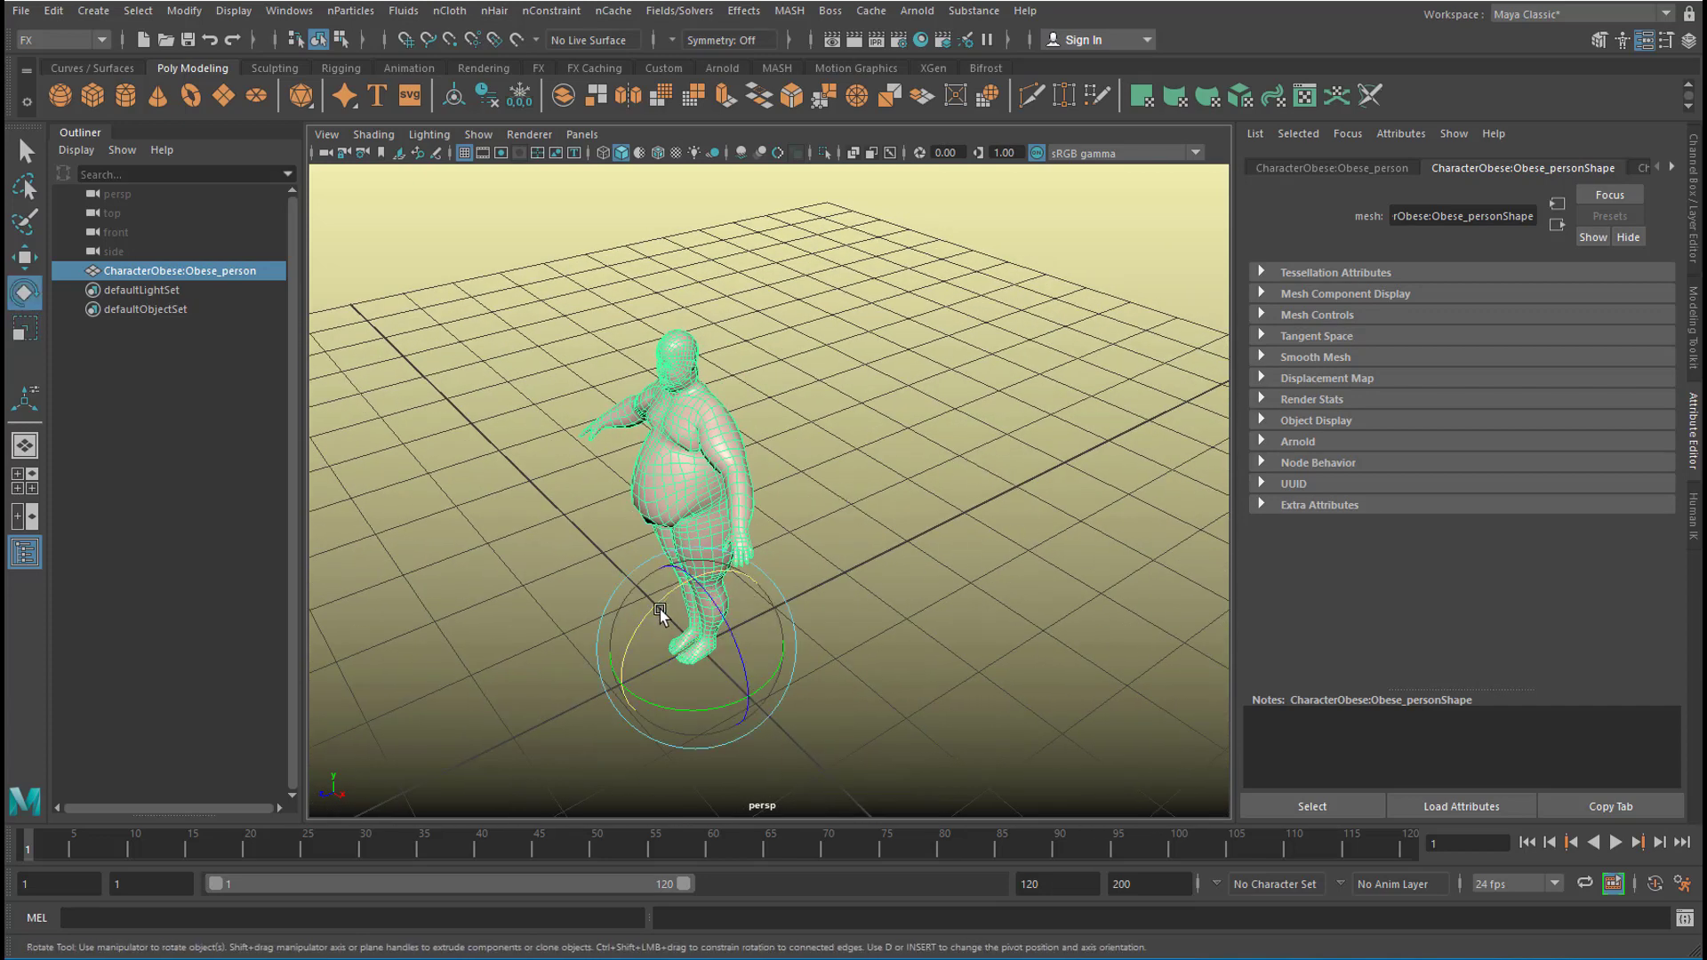
pyautogui.moveTo(667, 610); pyautogui.dragTo(799, 600)
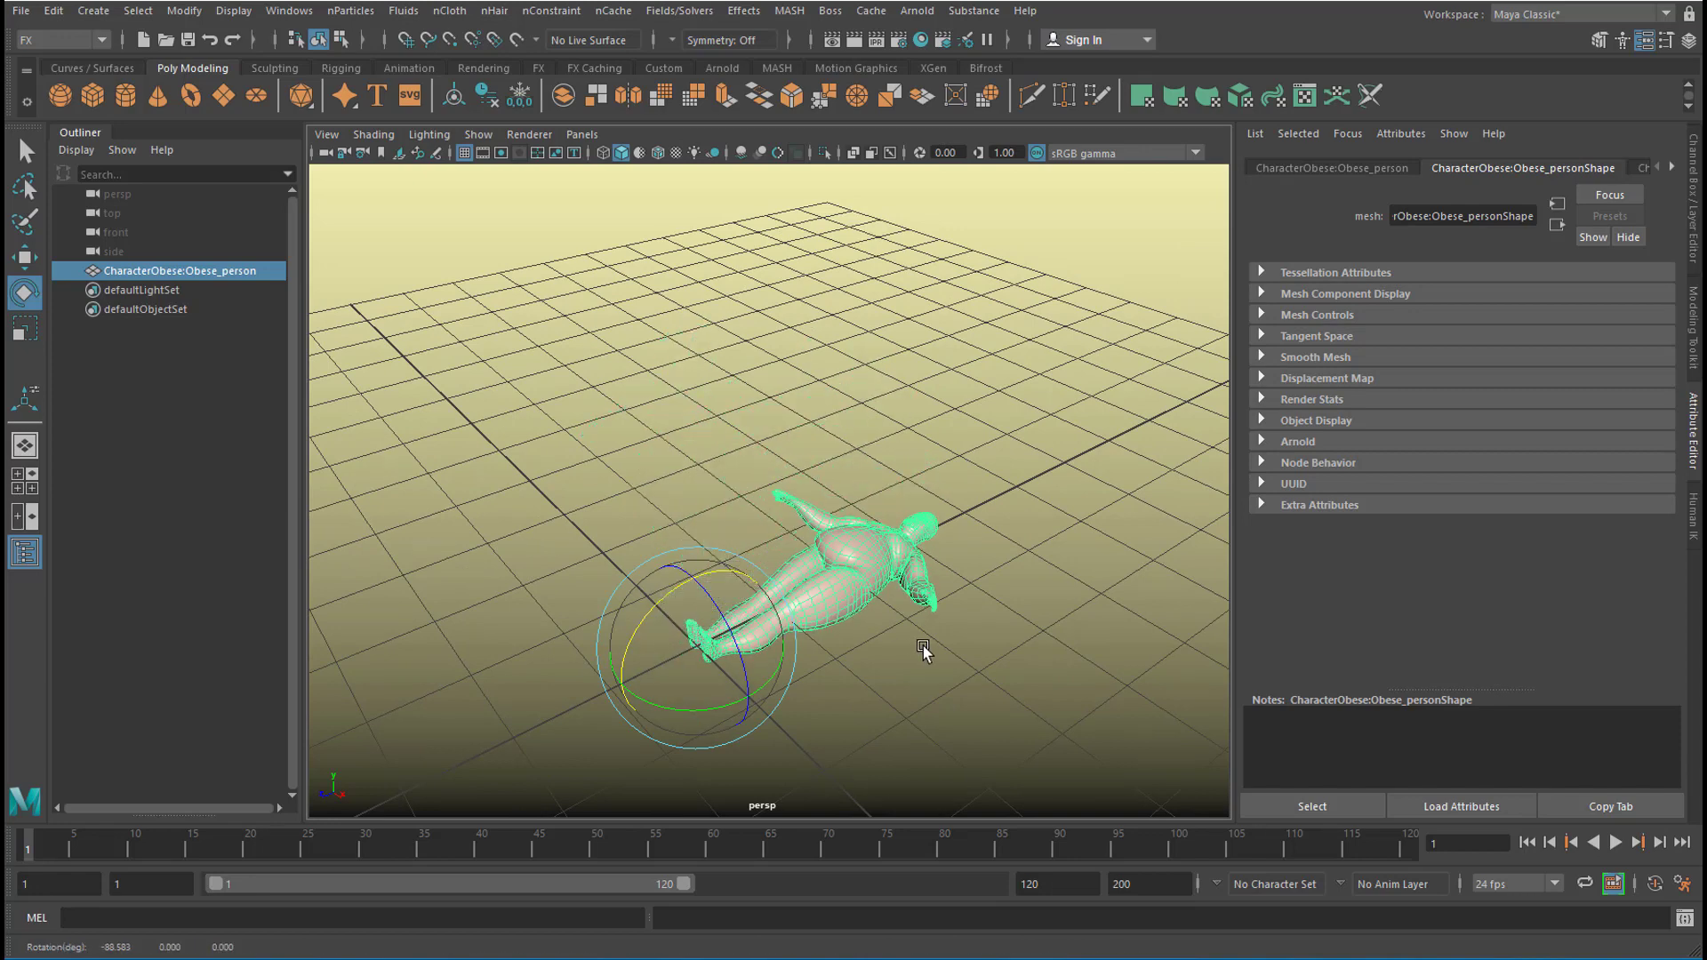
pyautogui.keyDown('alt'); pyautogui.moveTo(923, 652); pyautogui.dragTo(800, 455); pyautogui.keyUp('alt')
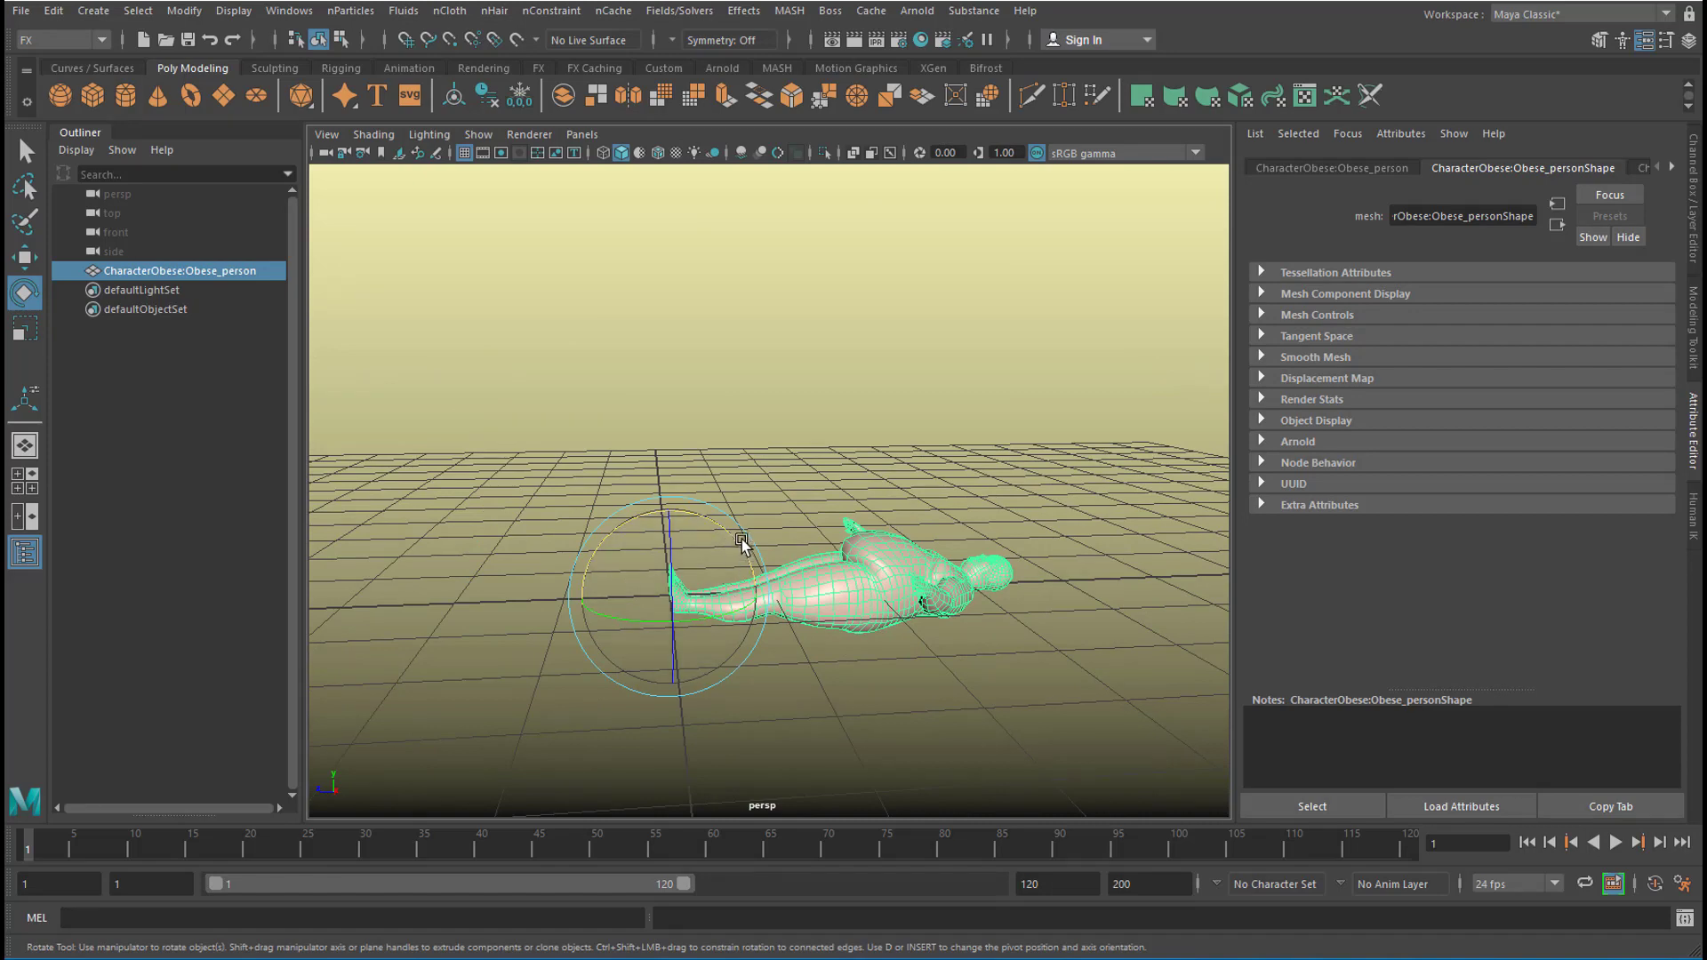
pyautogui.moveTo(738, 540); pyautogui.dragTo(743, 545)
pyautogui.keyDown('alt'); pyautogui.moveTo(989, 632); pyautogui.dragTo(938, 680); pyautogui.keyUp('alt')
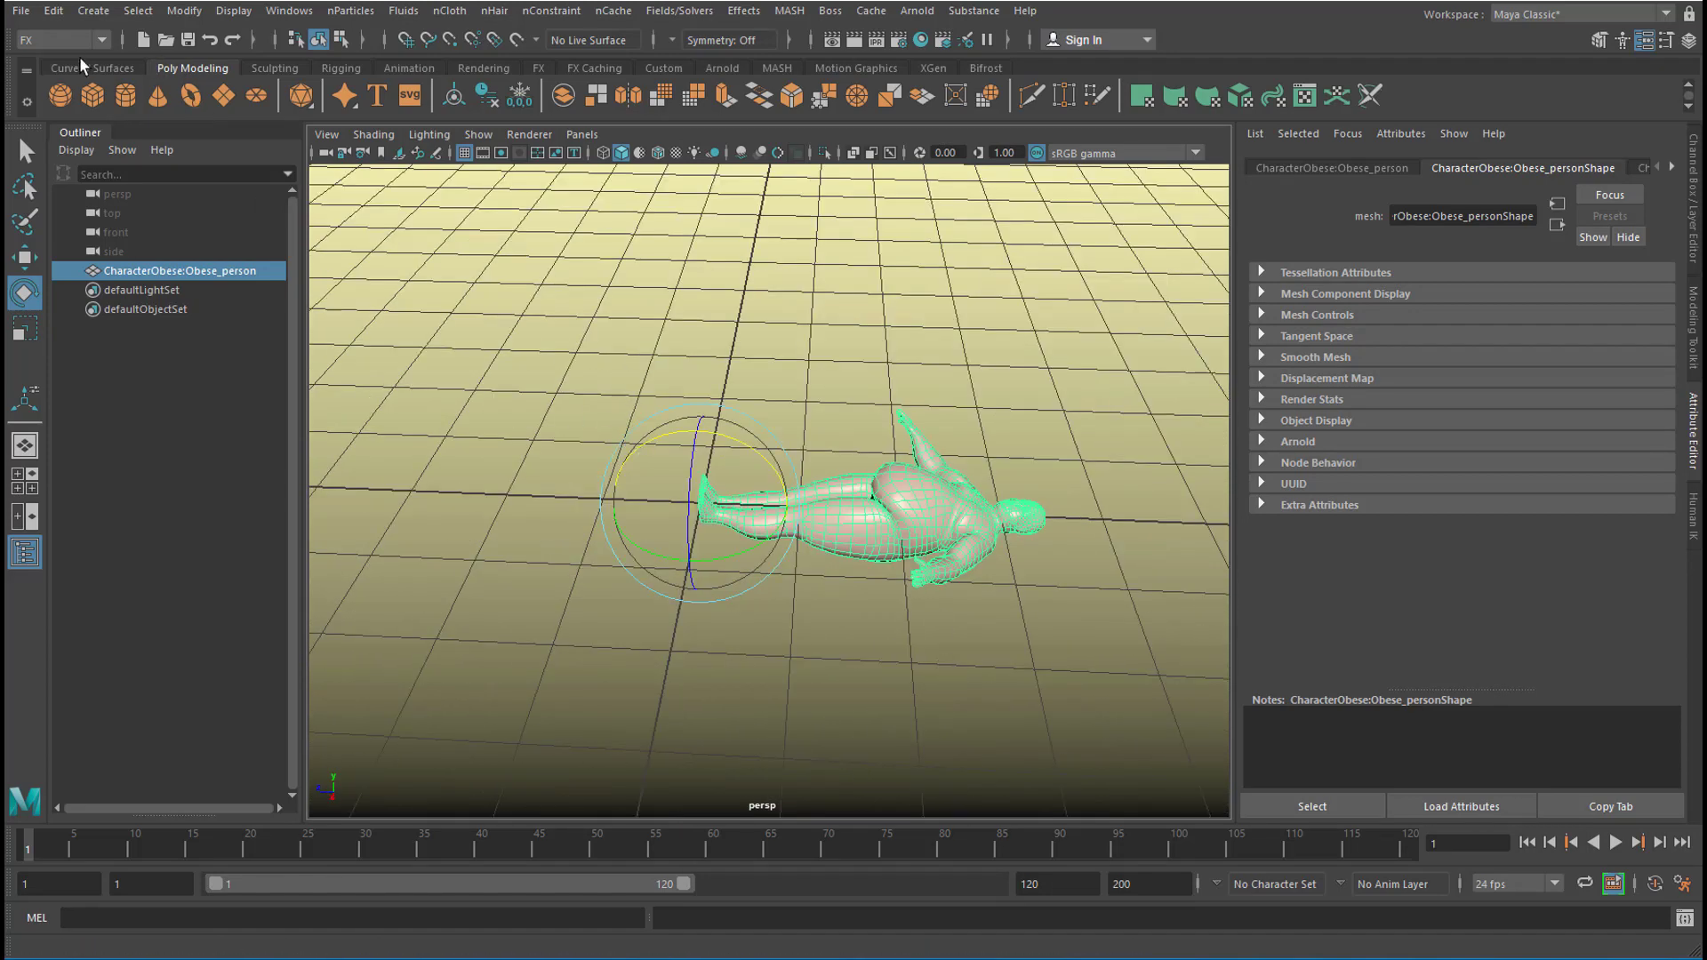
# Switch to the Modeling menu set and smooth the character mesh with 2 divisions, keeping the mesh selected.
pyautogui.click(99, 39)
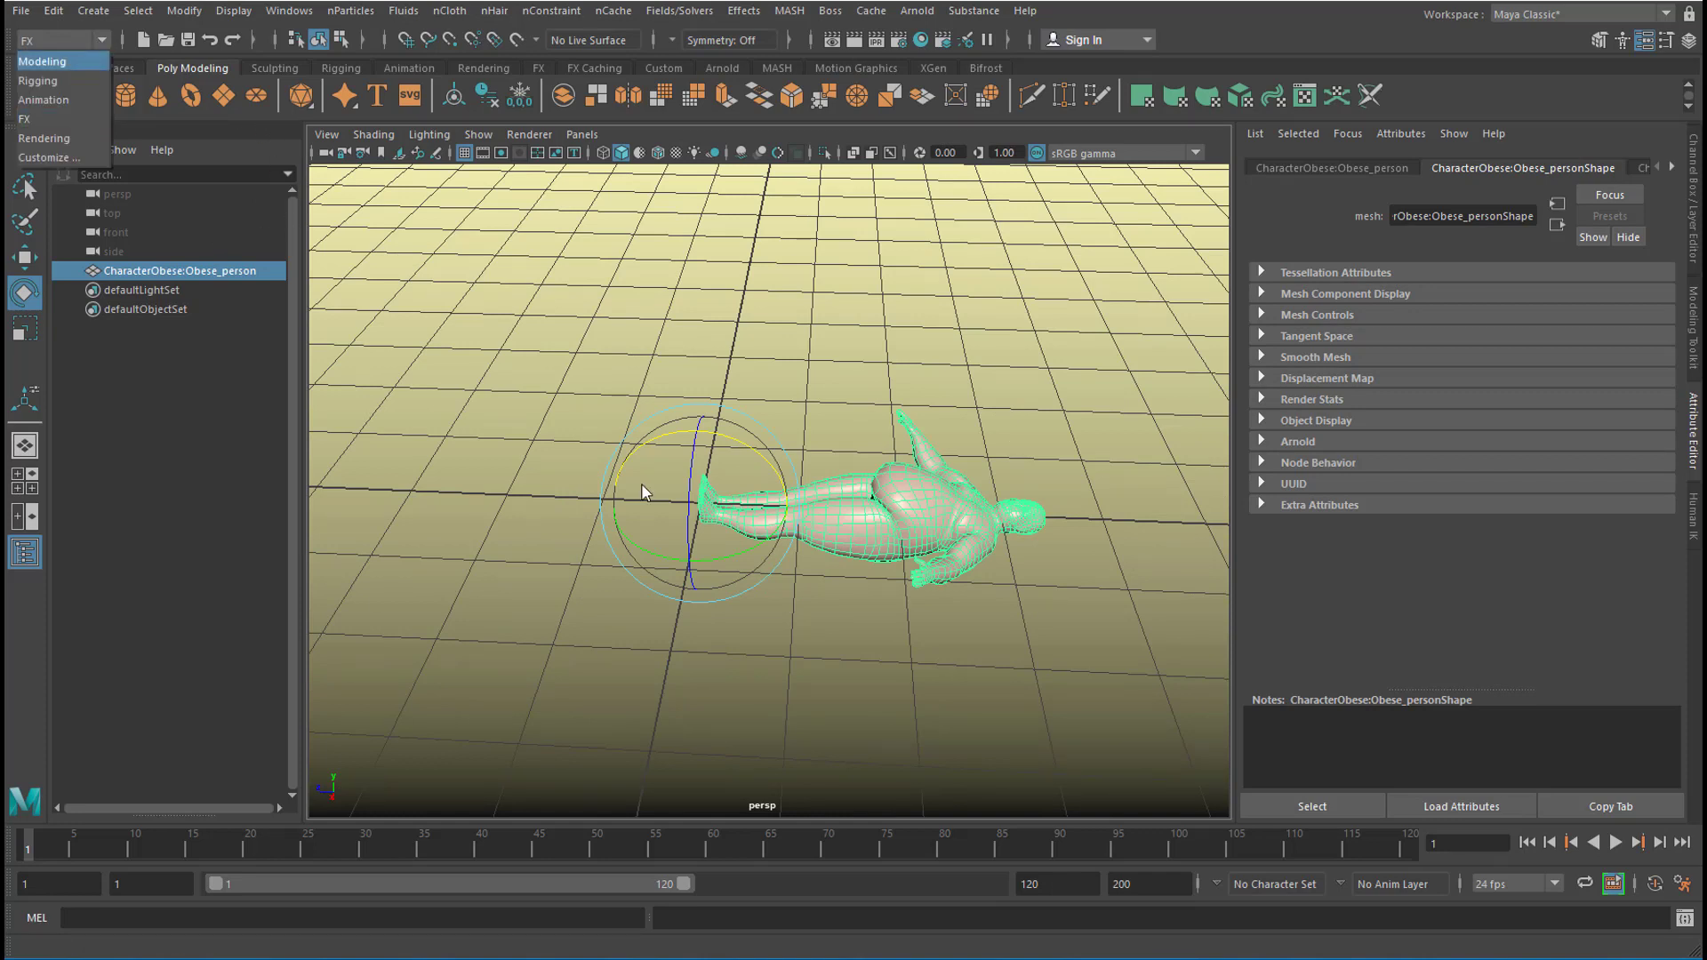
pyautogui.click(911, 509)
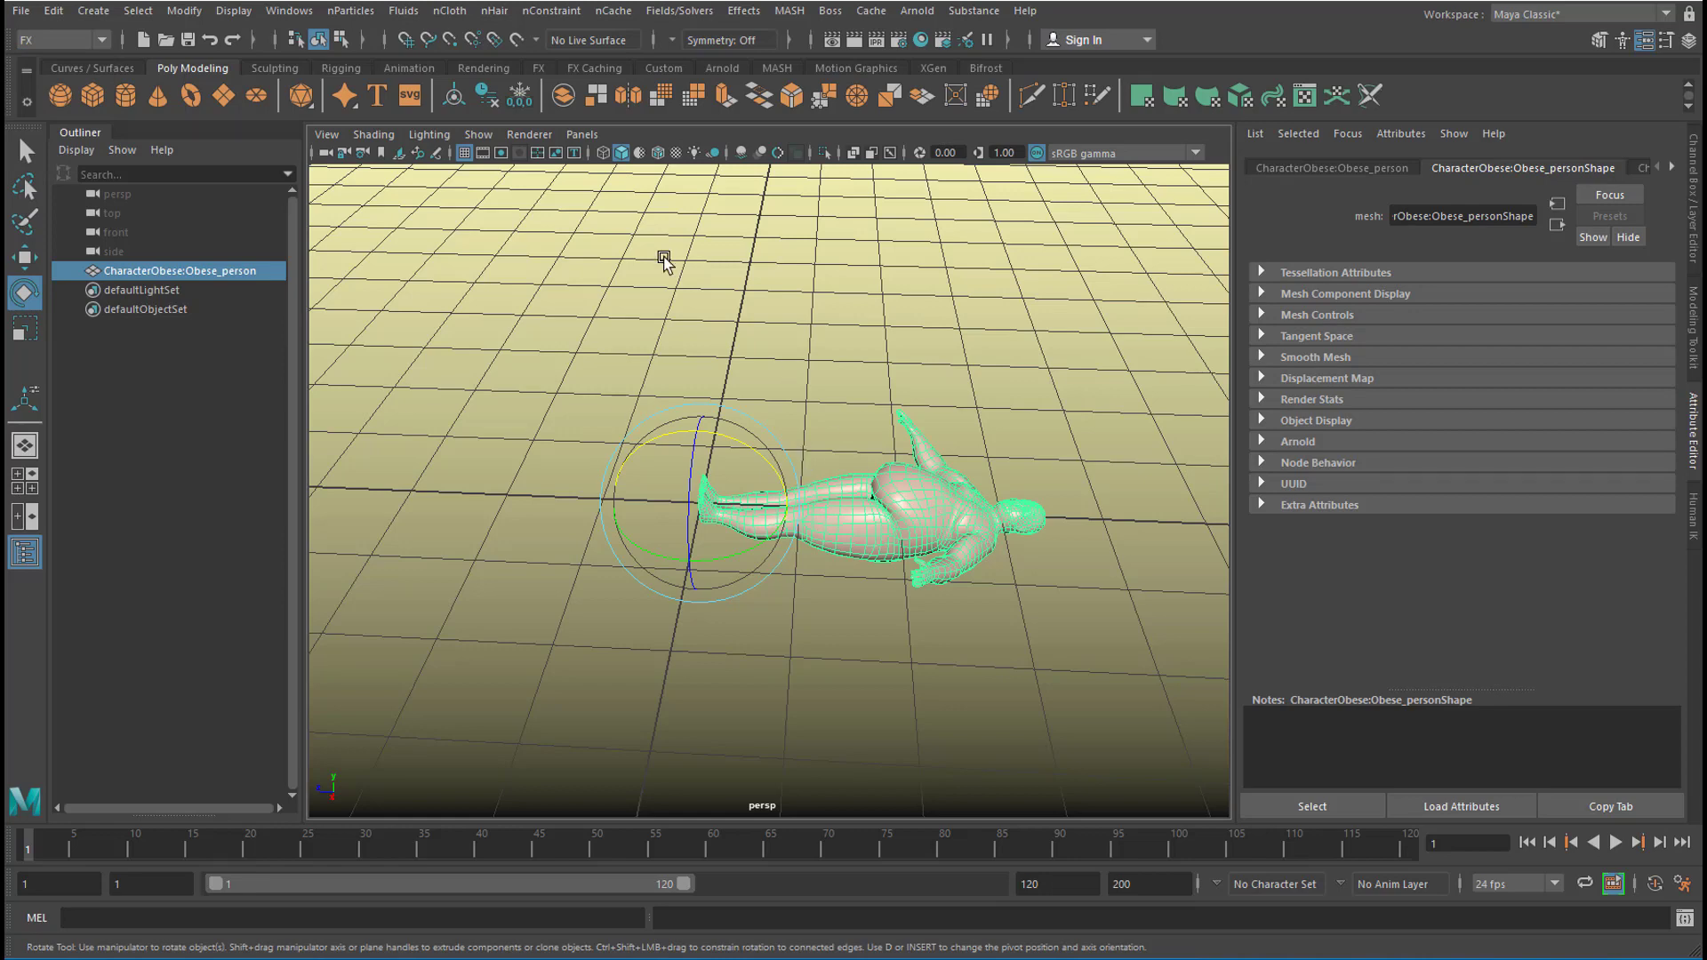
pyautogui.click(100, 39)
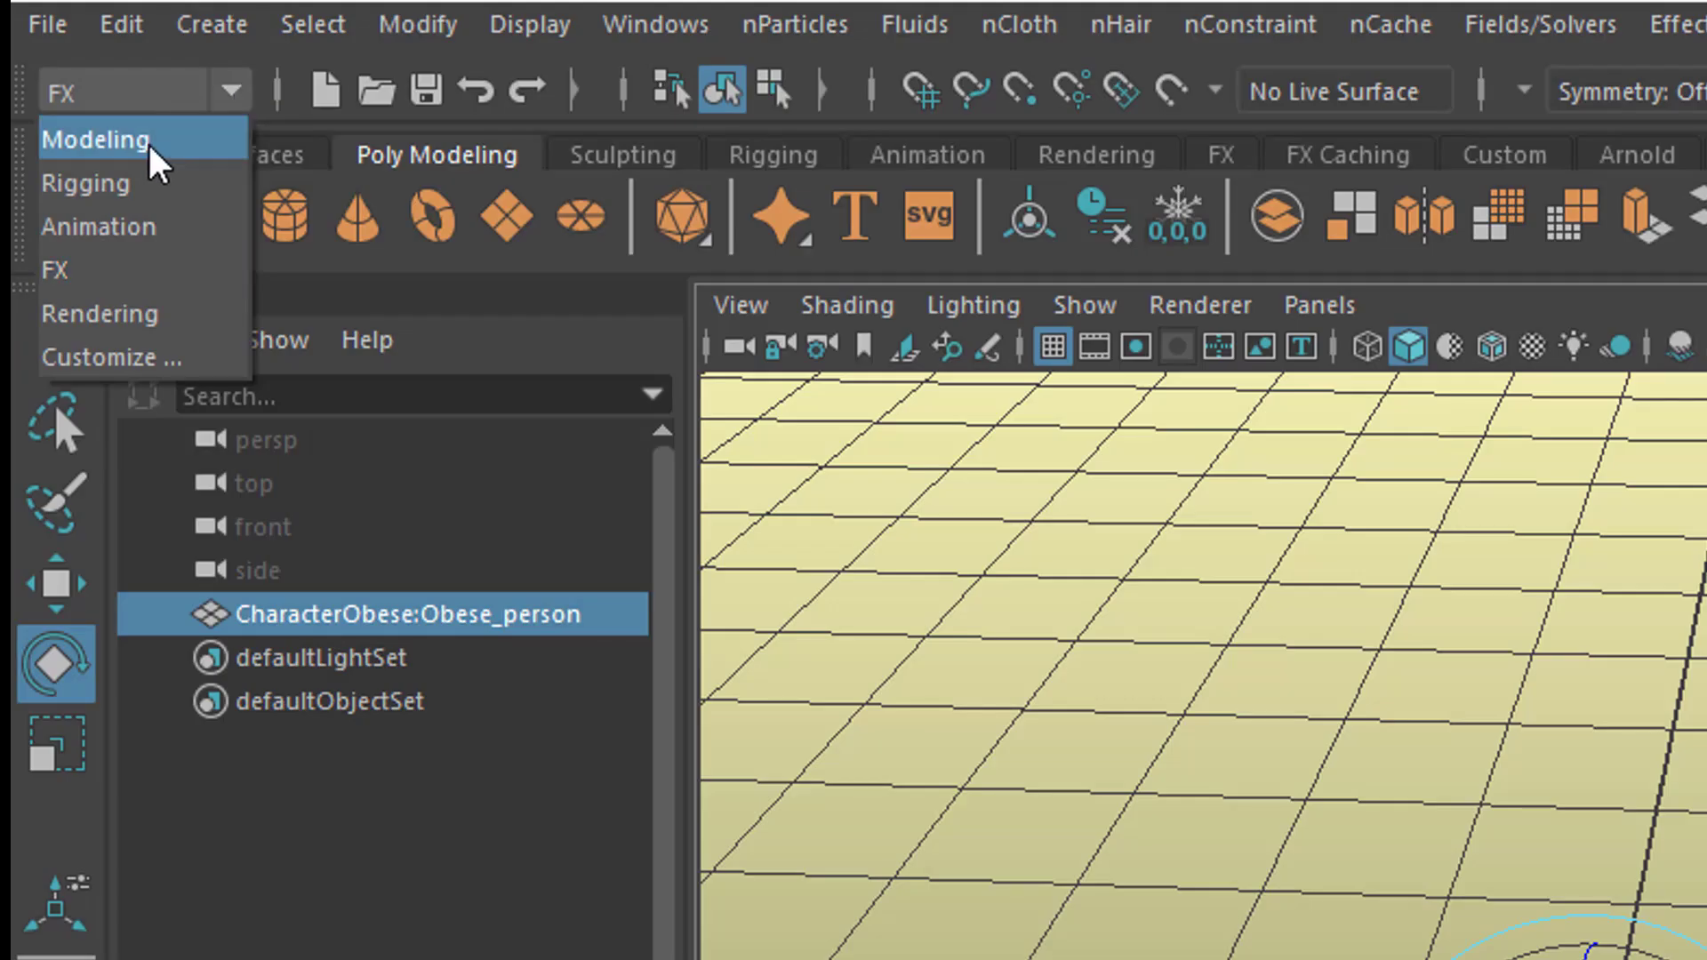
pyautogui.click(98, 140)
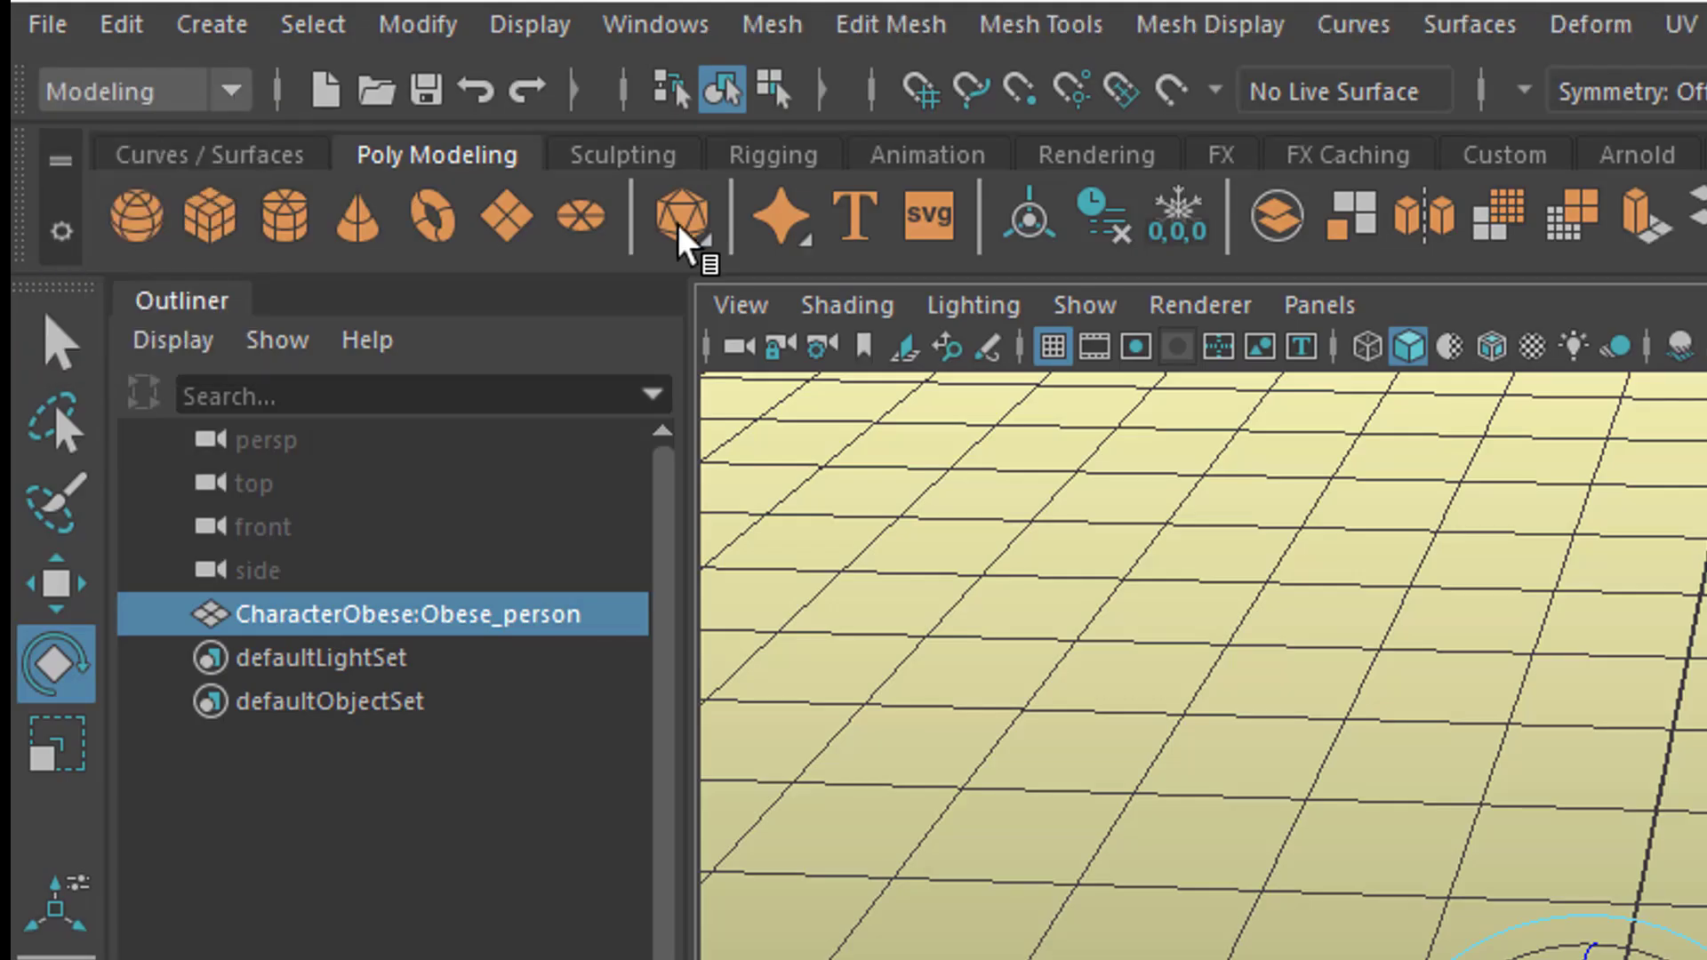
pyautogui.click(787, 40)
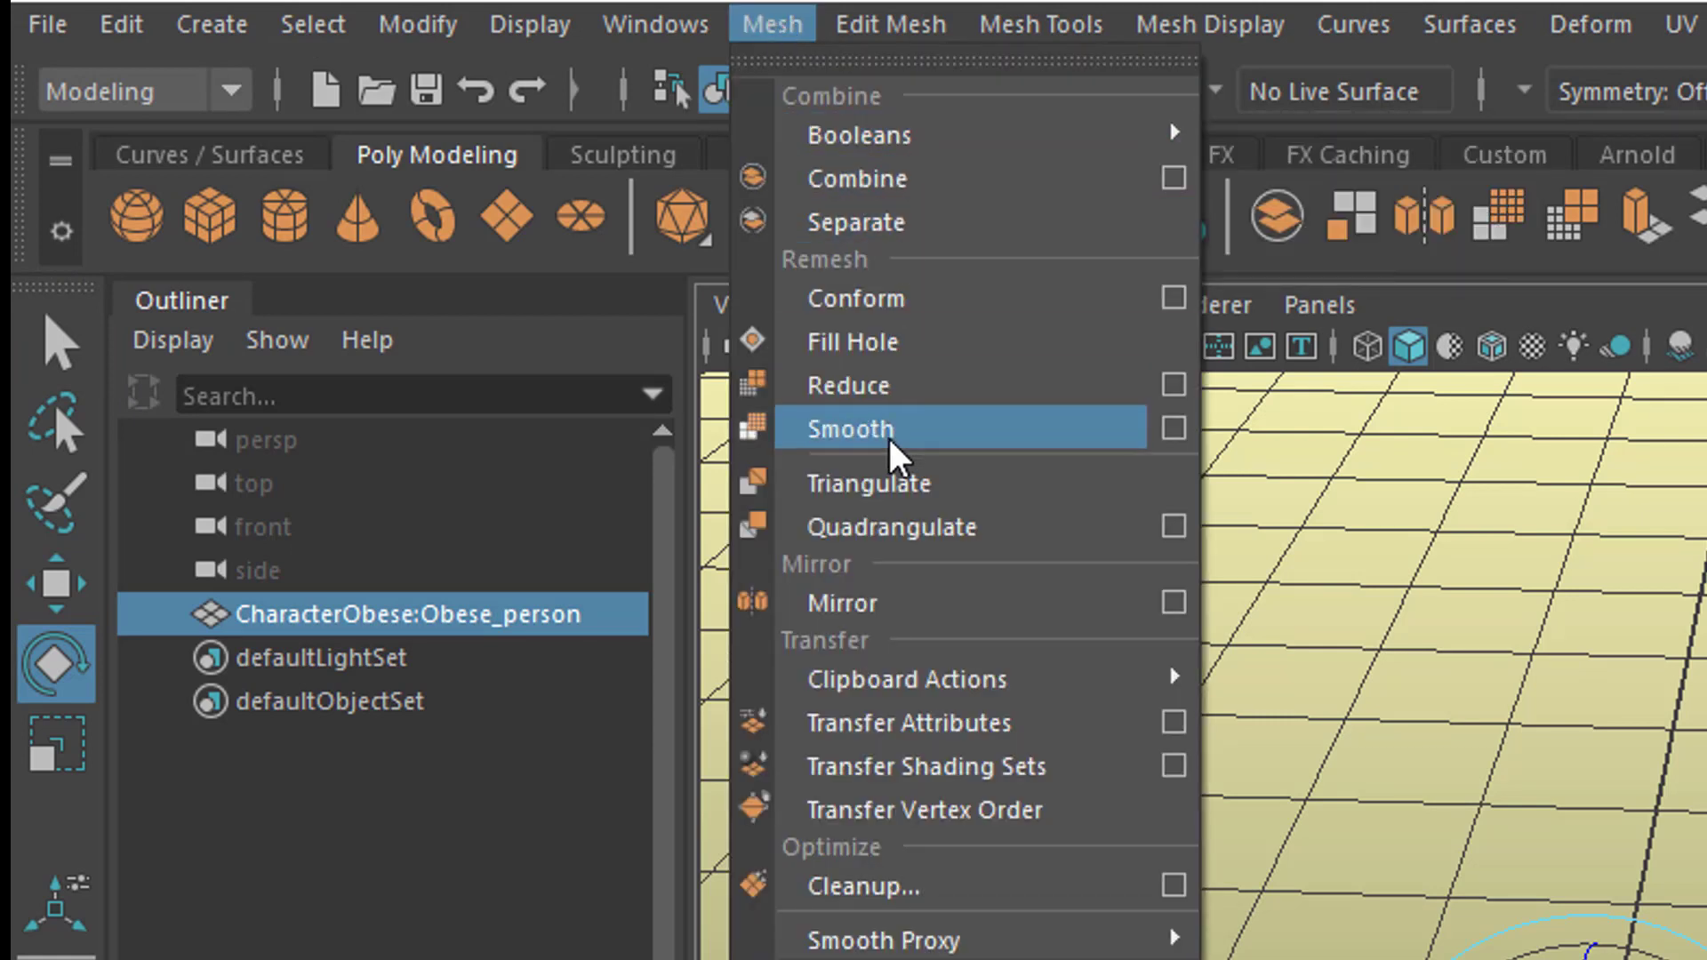
pyautogui.click(913, 442)
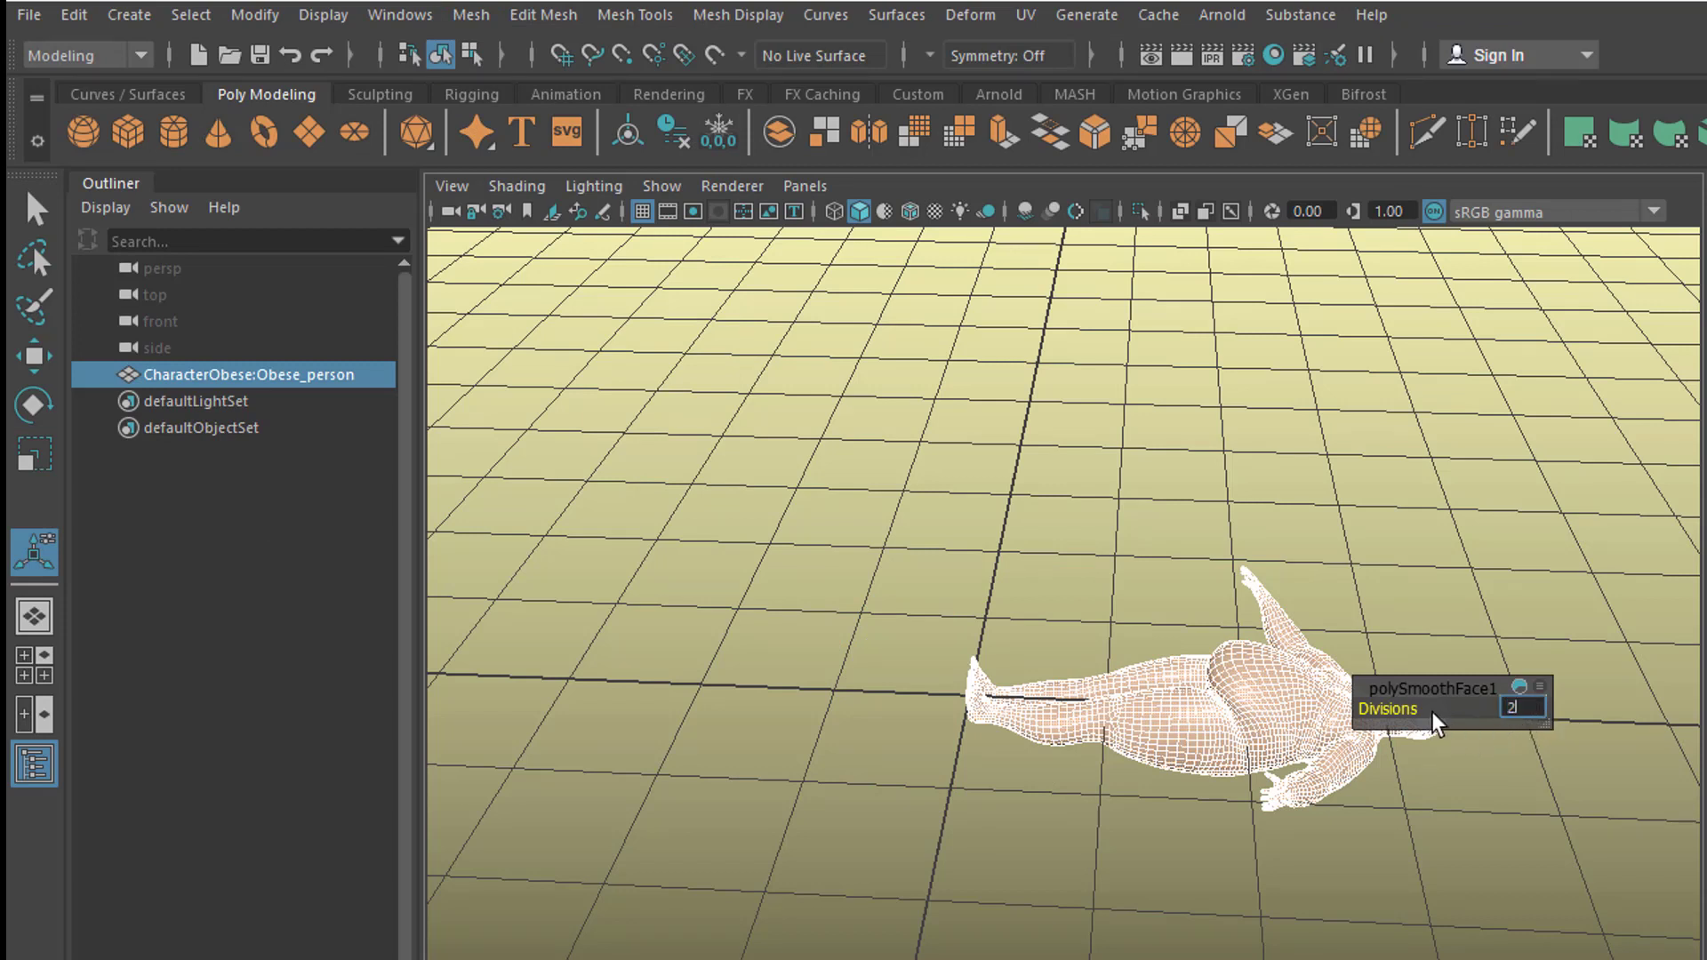
pyautogui.write('2')
pyautogui.press('Return')
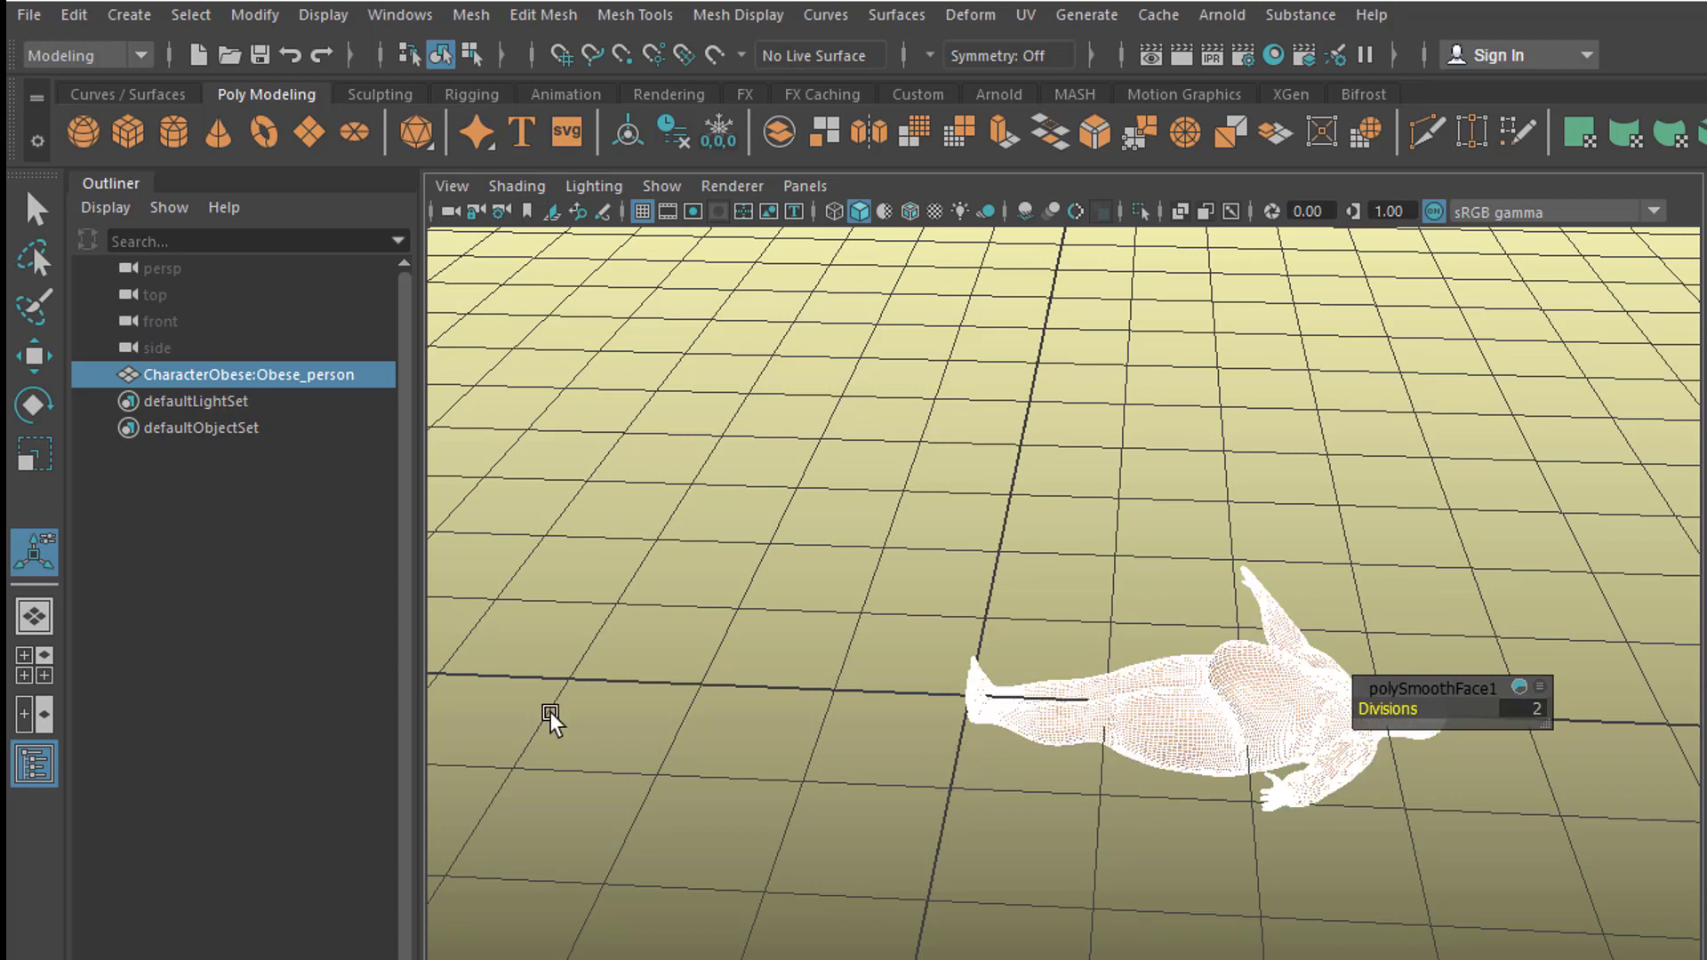
pyautogui.click(1182, 700)
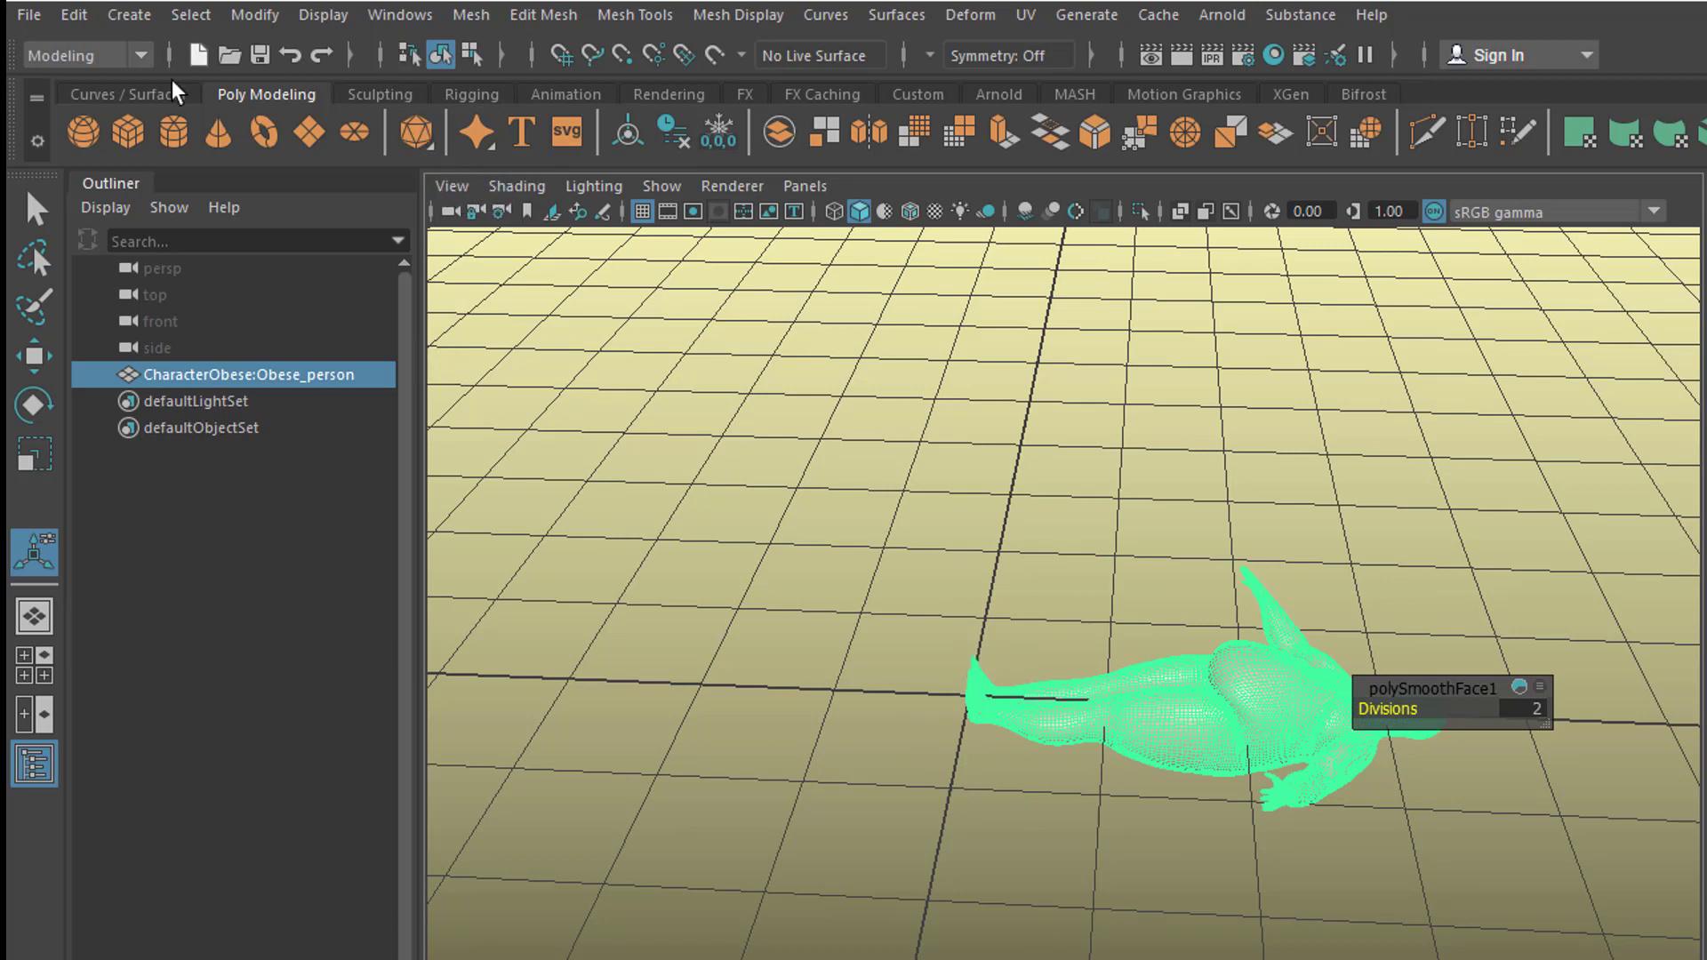
# Switch to the FX menu set and use the Boss Editor to create a spectral wave on the character mesh.
pyautogui.click(141, 56)
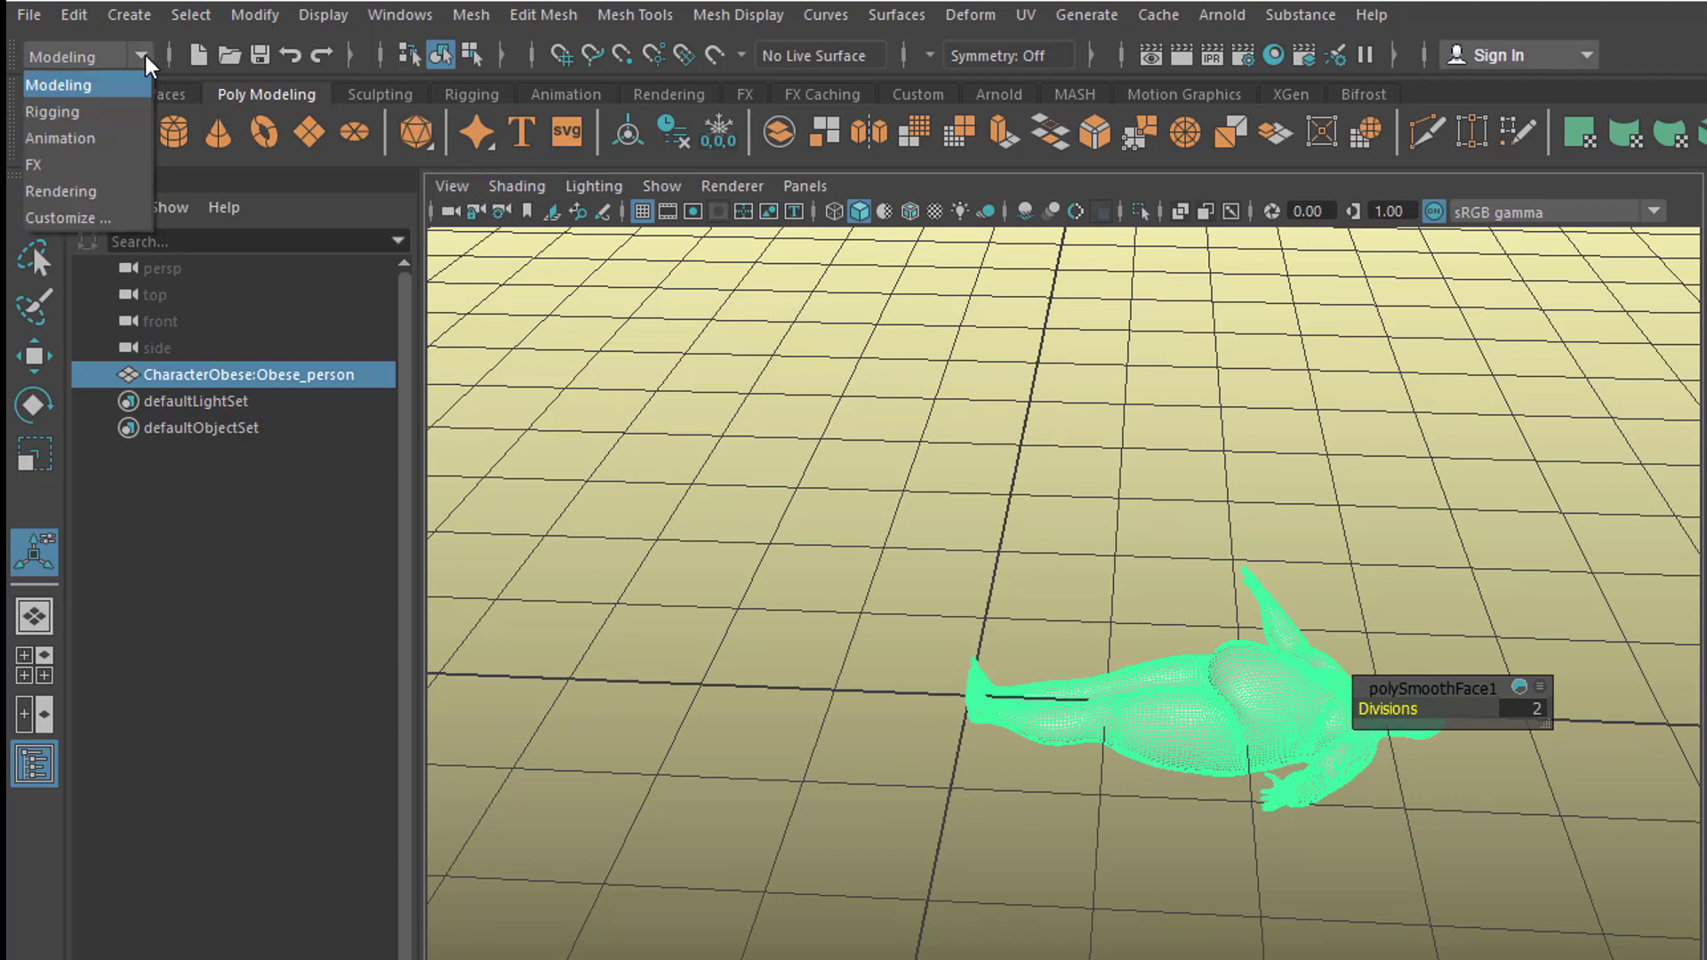
pyautogui.click(104, 158)
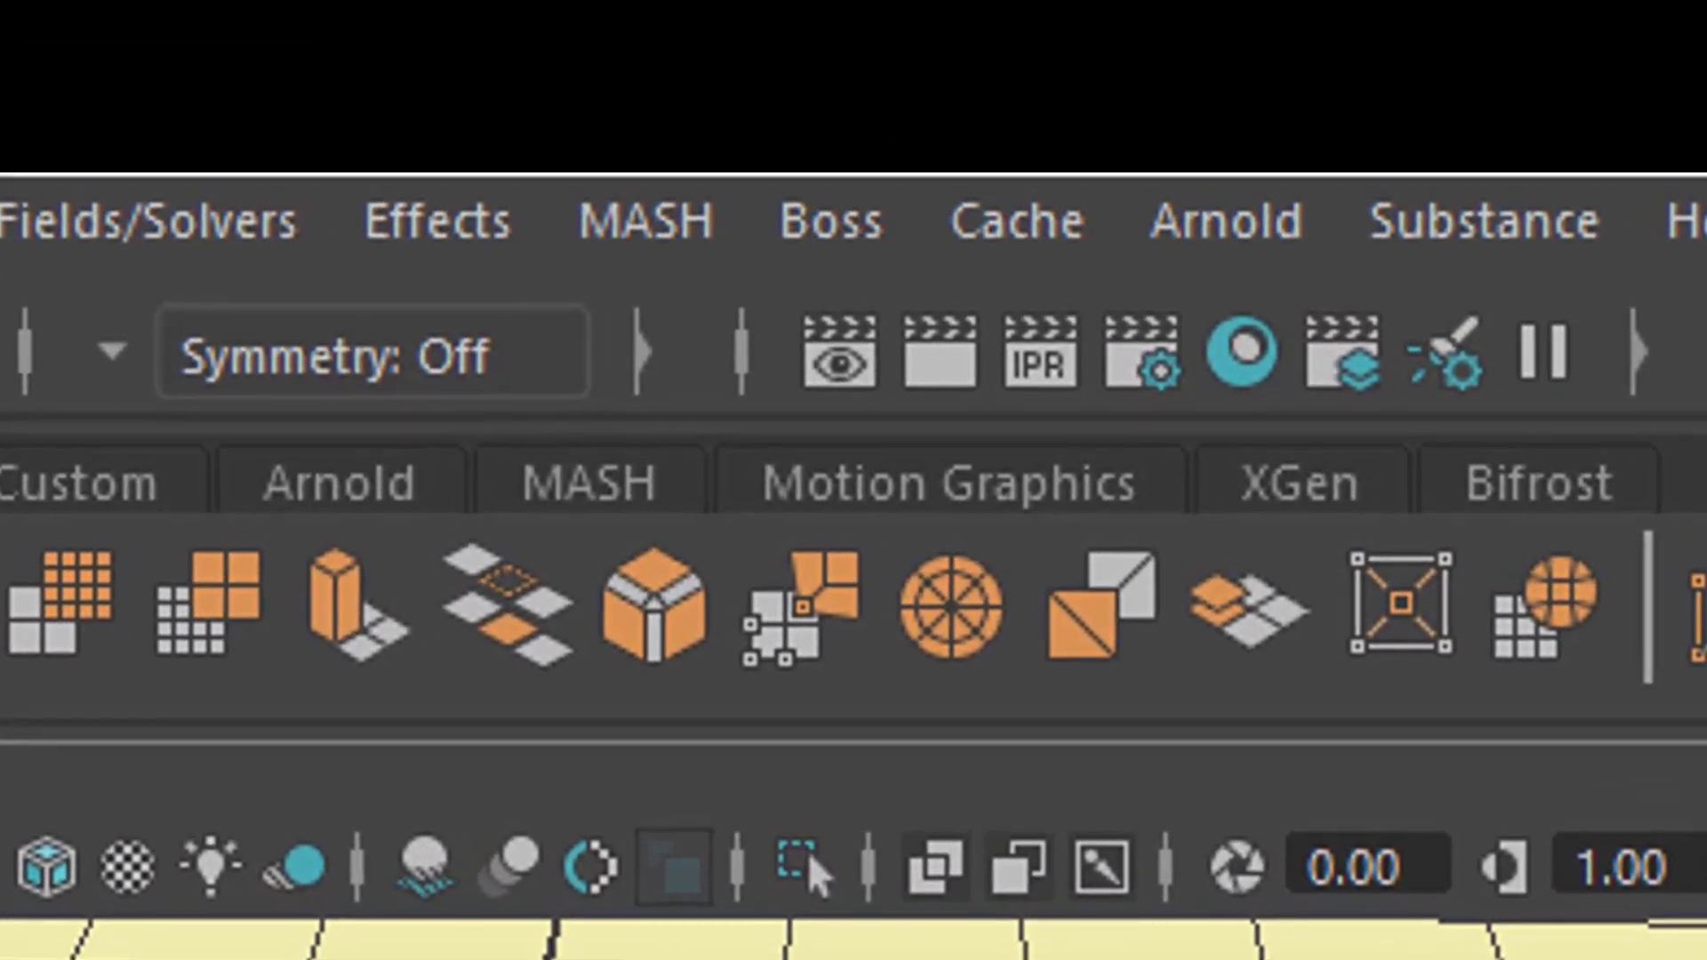
pyautogui.click(289, 9)
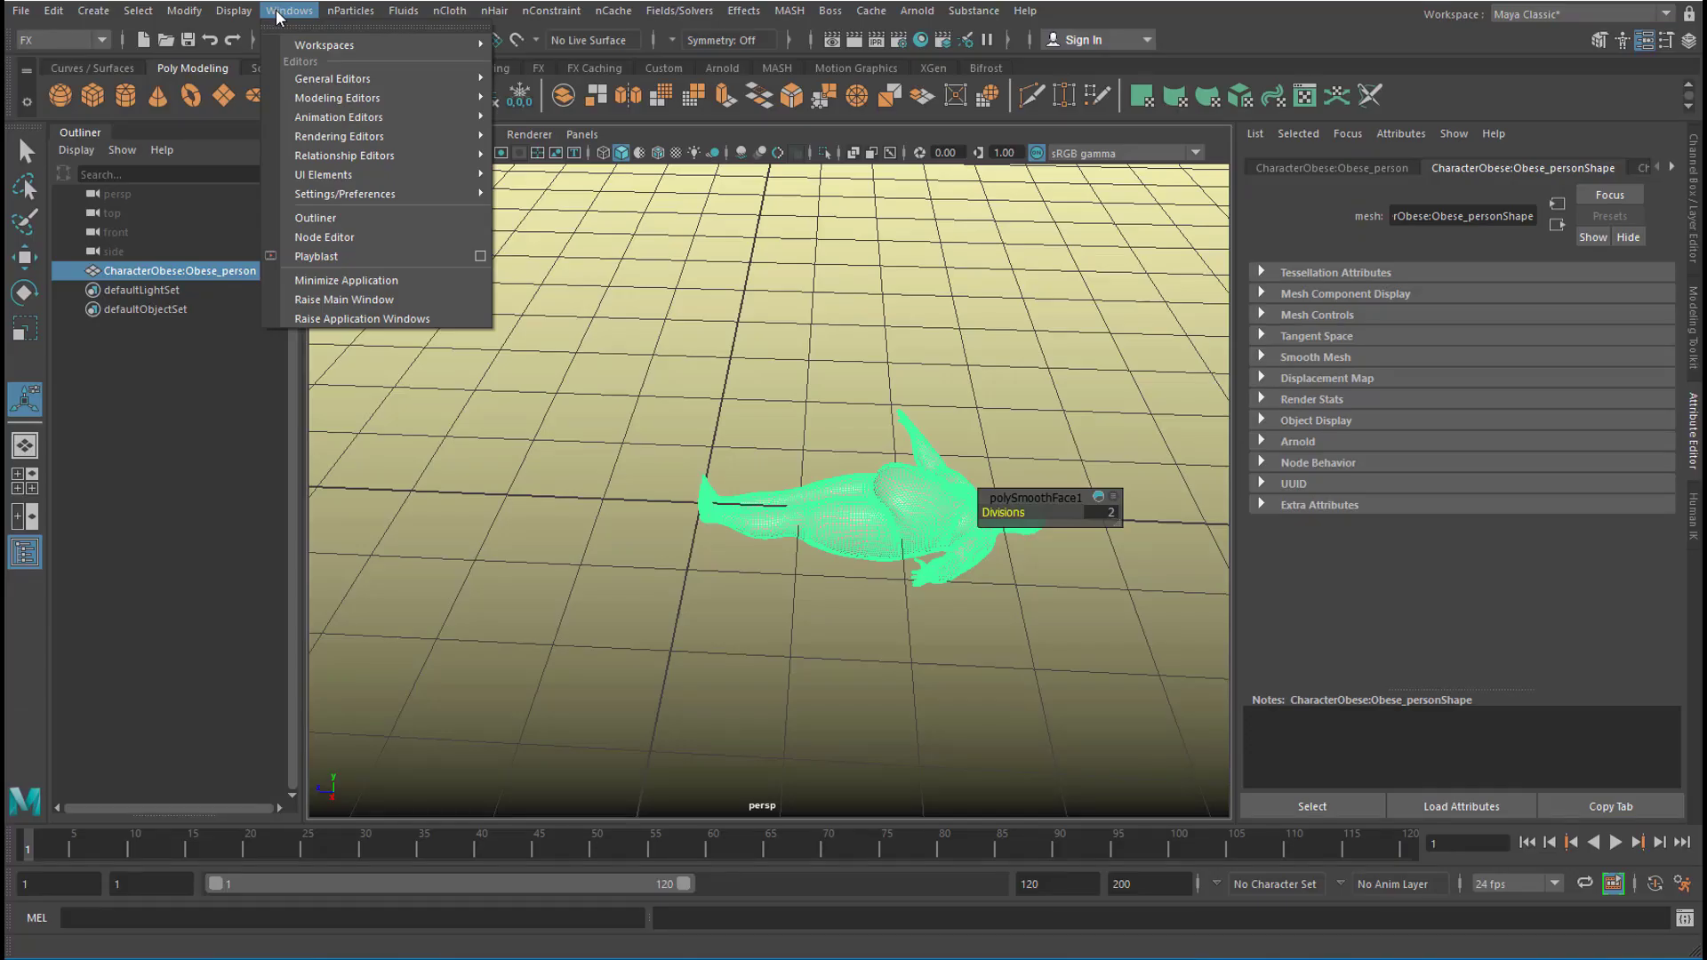
pyautogui.moveTo(362, 199)
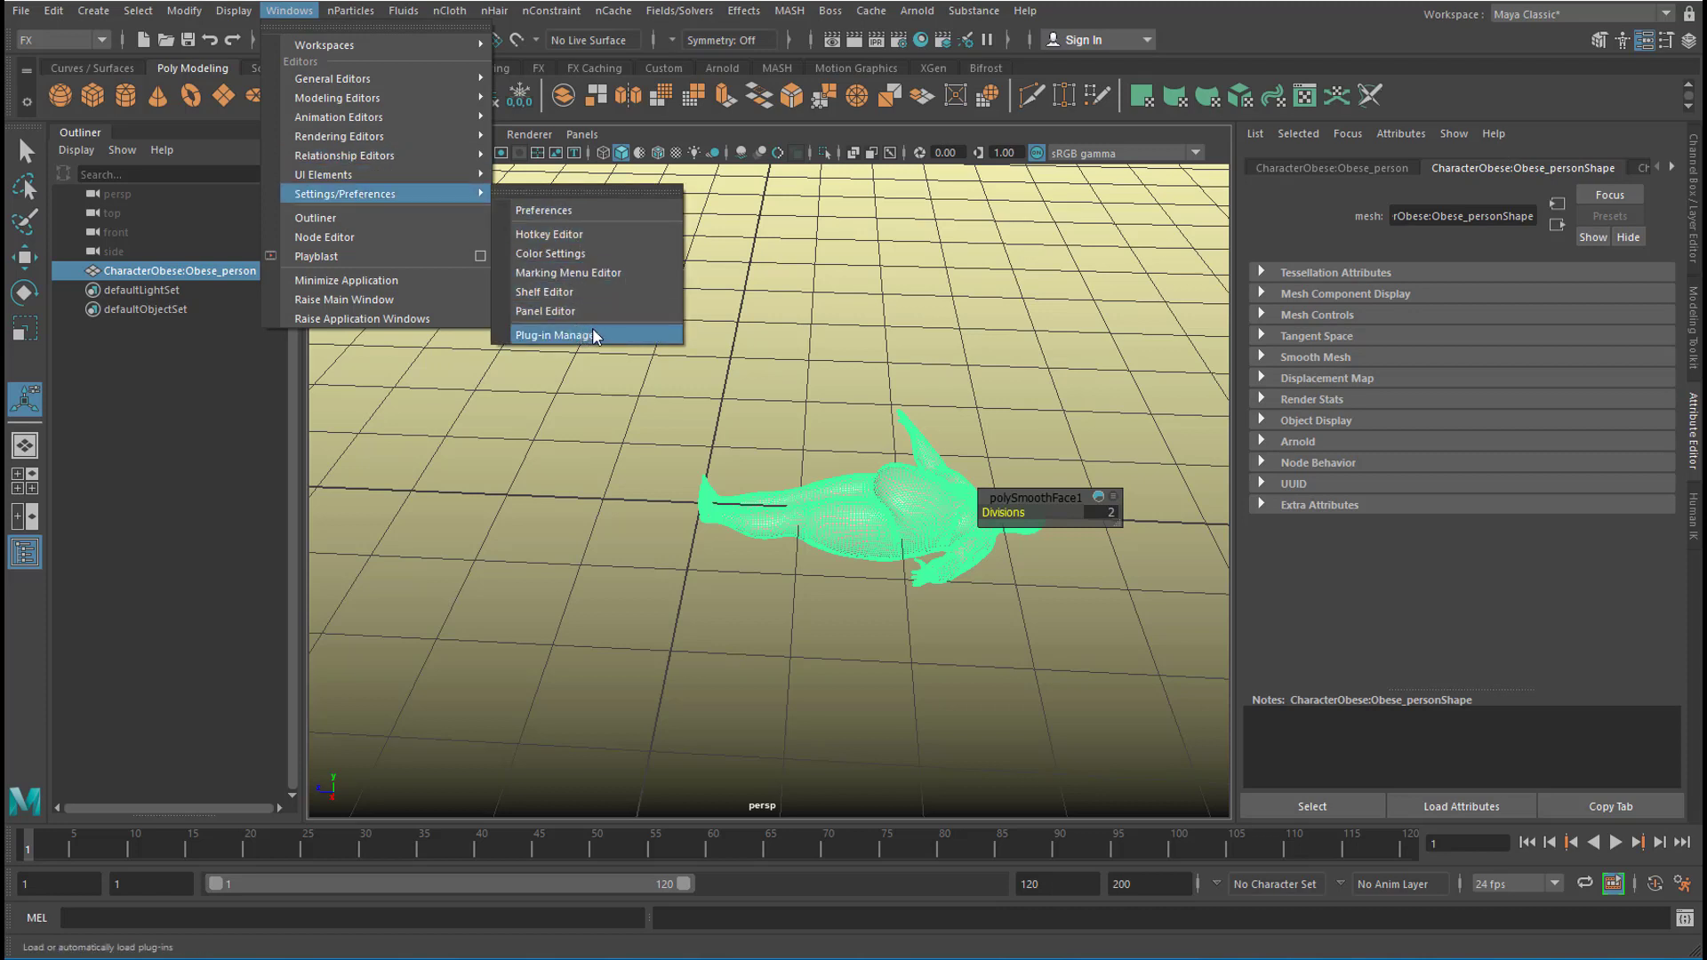
pyautogui.click(673, 292)
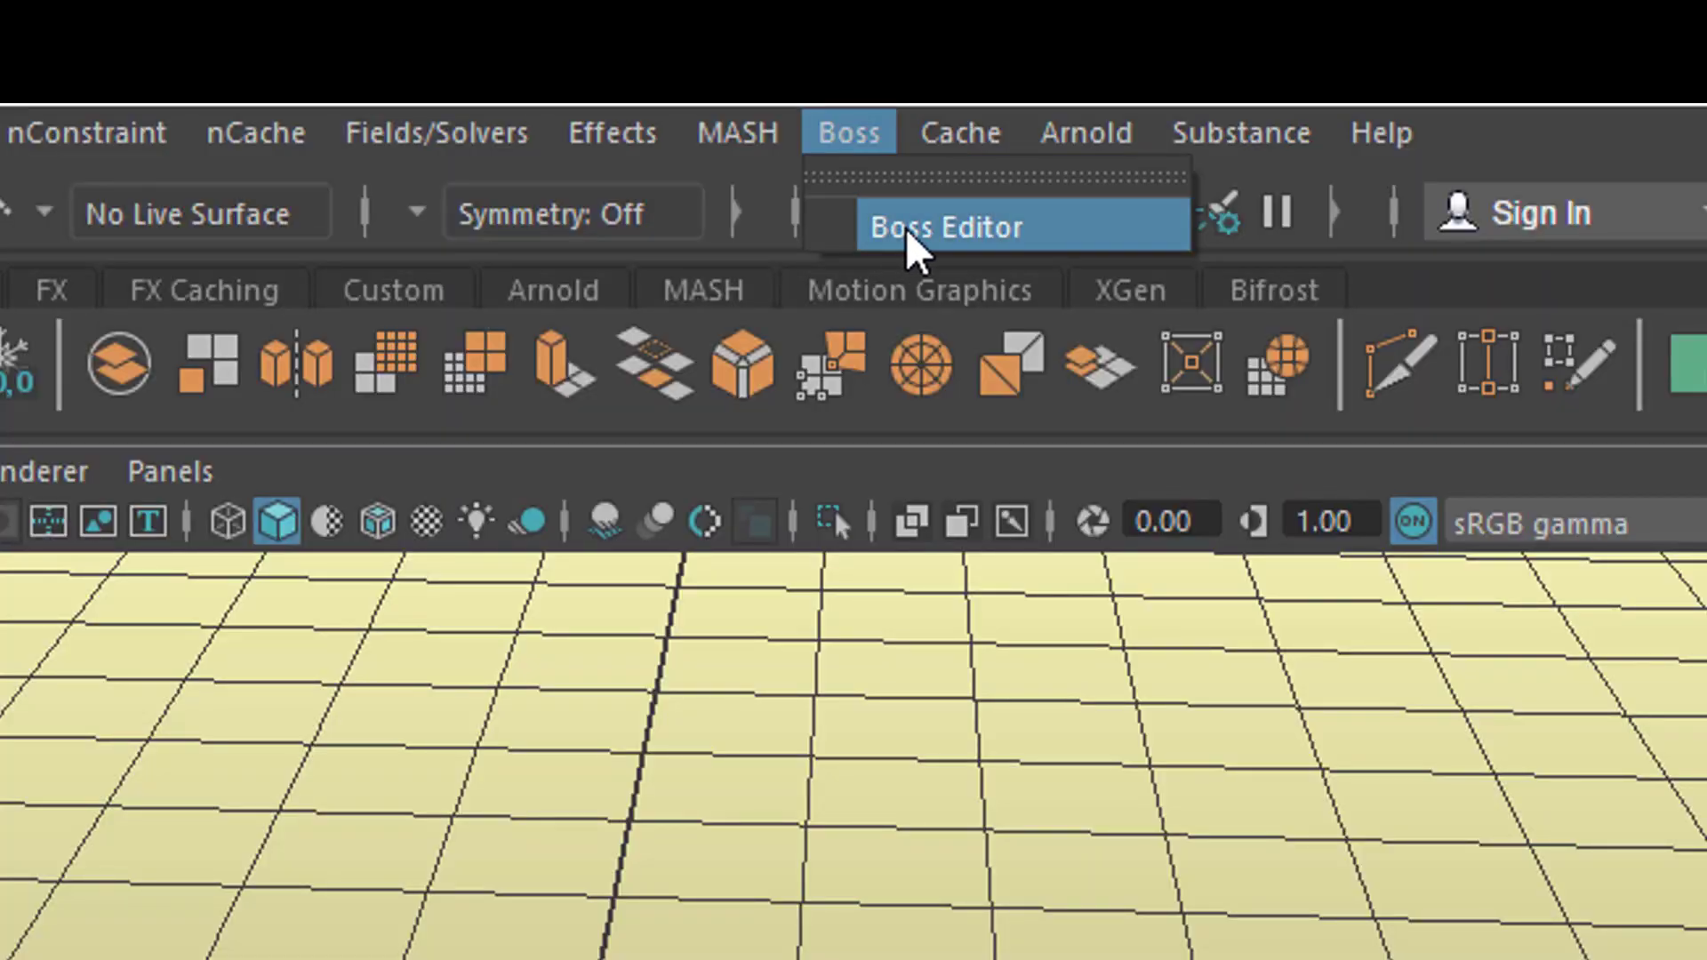
pyautogui.click(910, 233)
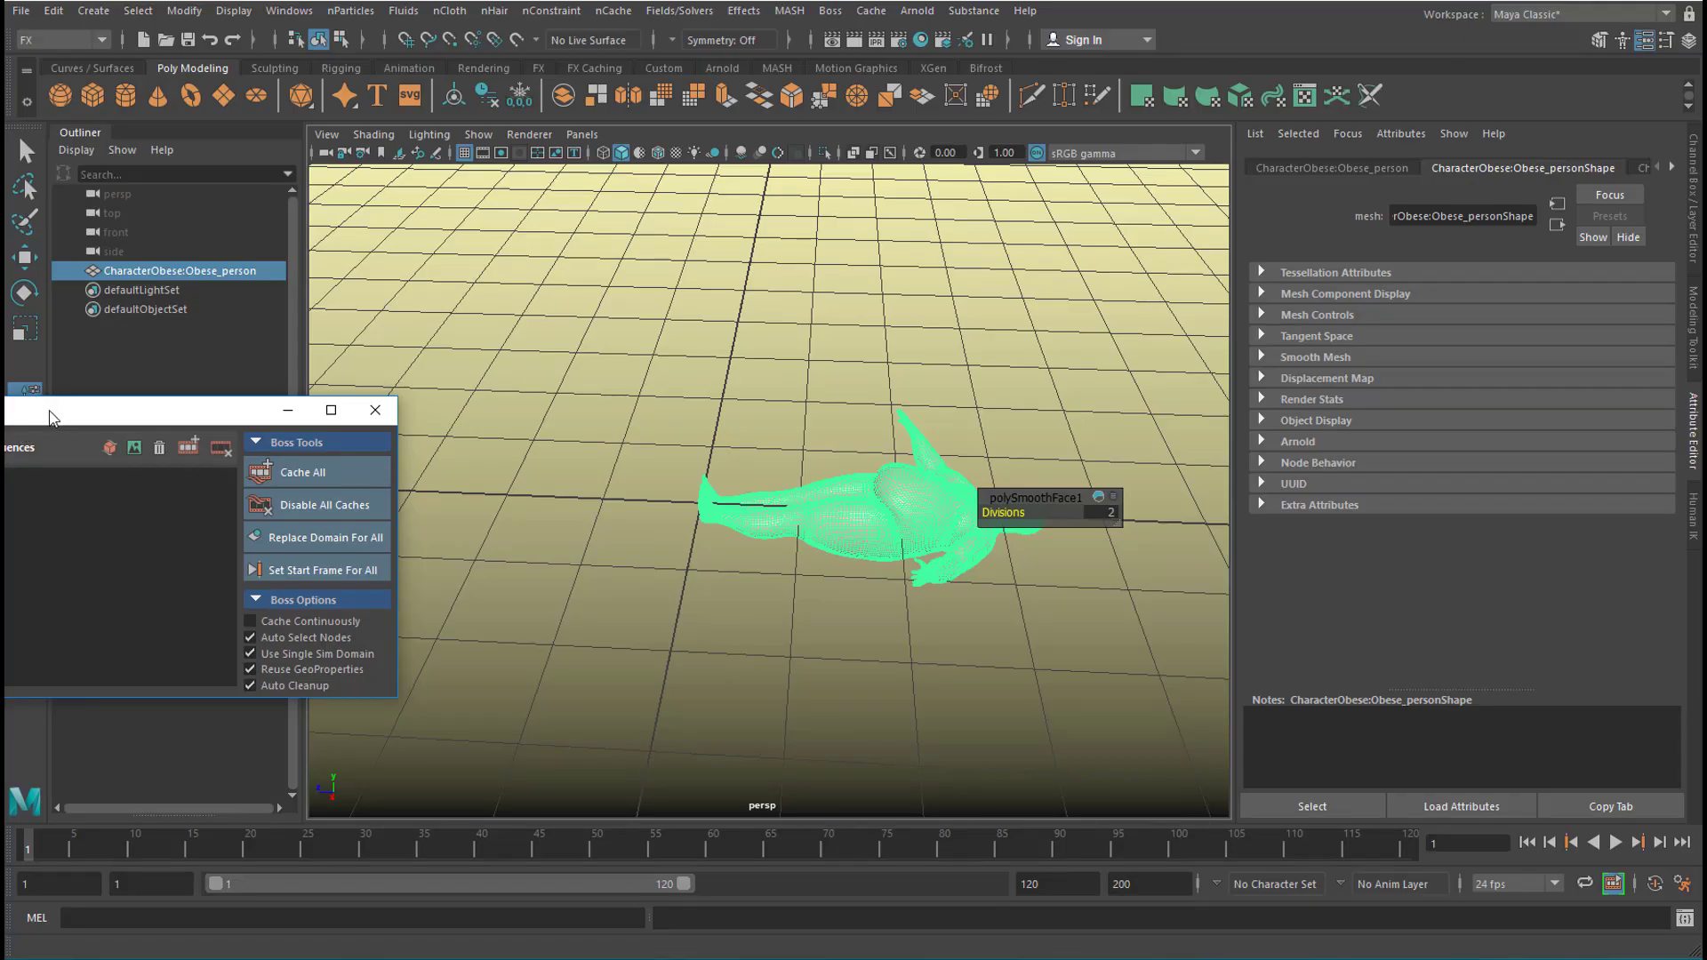
pyautogui.moveTo(51, 418); pyautogui.dragTo(430, 148)
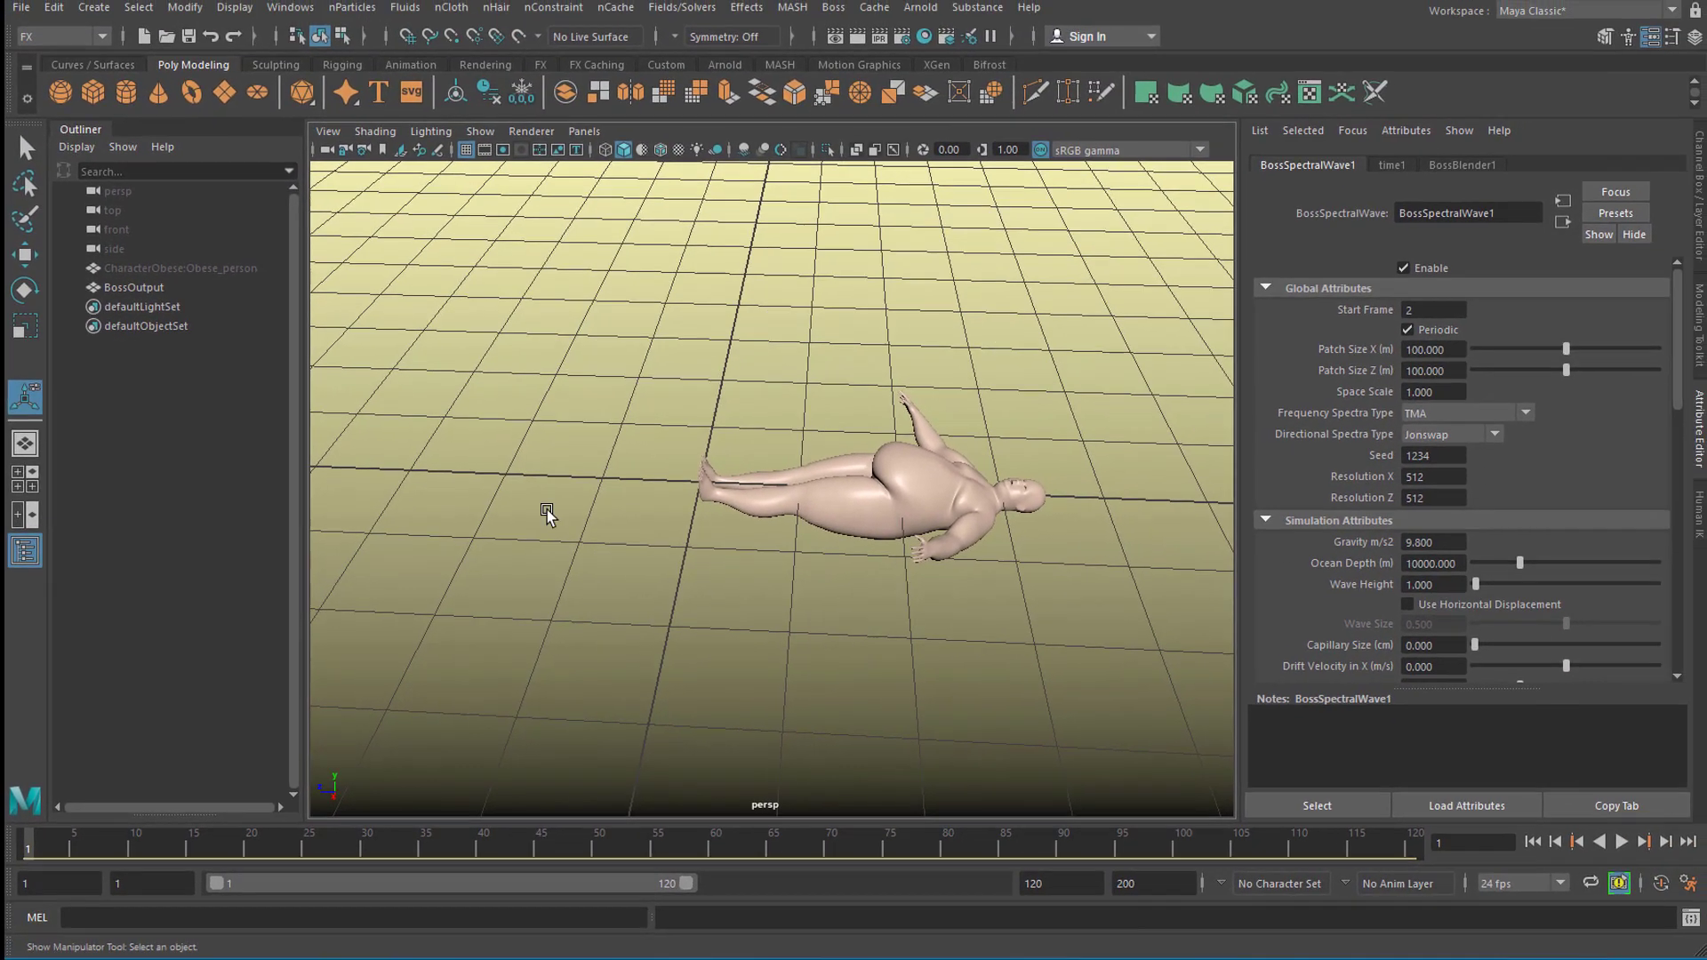
# Extend the playback range and the animation end time to frame 400.
pyautogui.keyDown('alt'); pyautogui.moveTo(547, 514); pyautogui.dragTo(782, 553); pyautogui.keyUp('alt')
pyautogui.keyDown('alt'); pyautogui.moveTo(864, 533); pyautogui.dragTo(702, 518, button='middle'); pyautogui.keyUp('alt')
pyautogui.keyDown('alt'); pyautogui.moveTo(709, 530); pyautogui.dragTo(957, 557, button='right'); pyautogui.keyUp('alt')
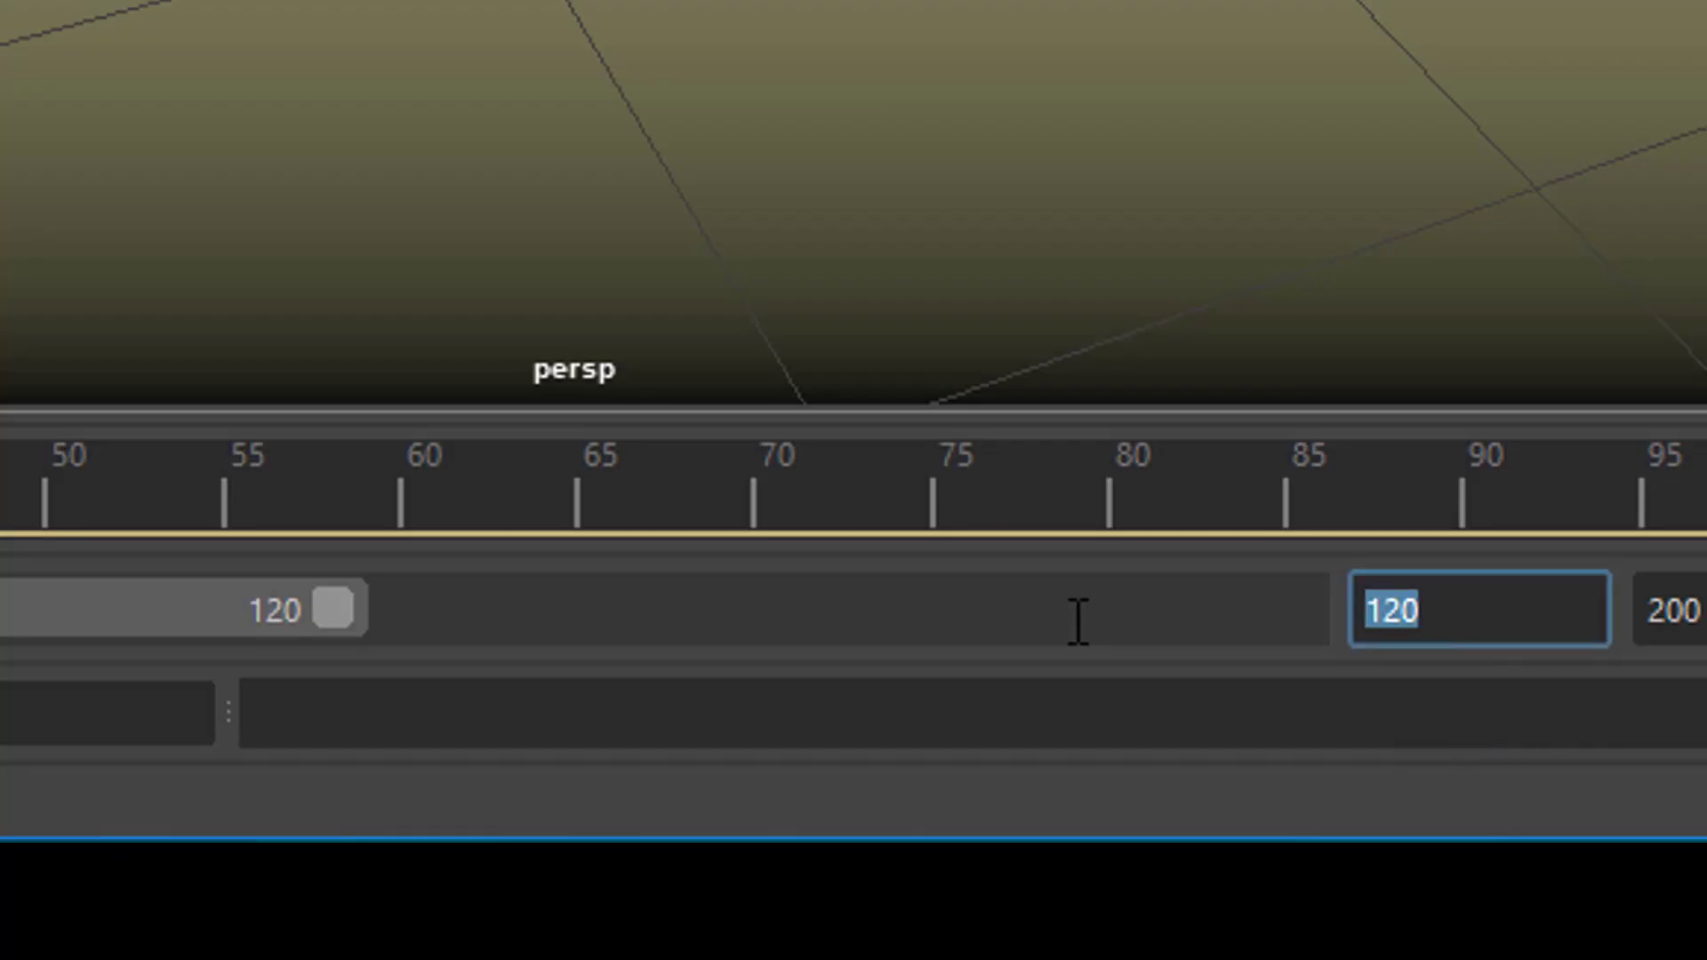
pyautogui.press('Return')
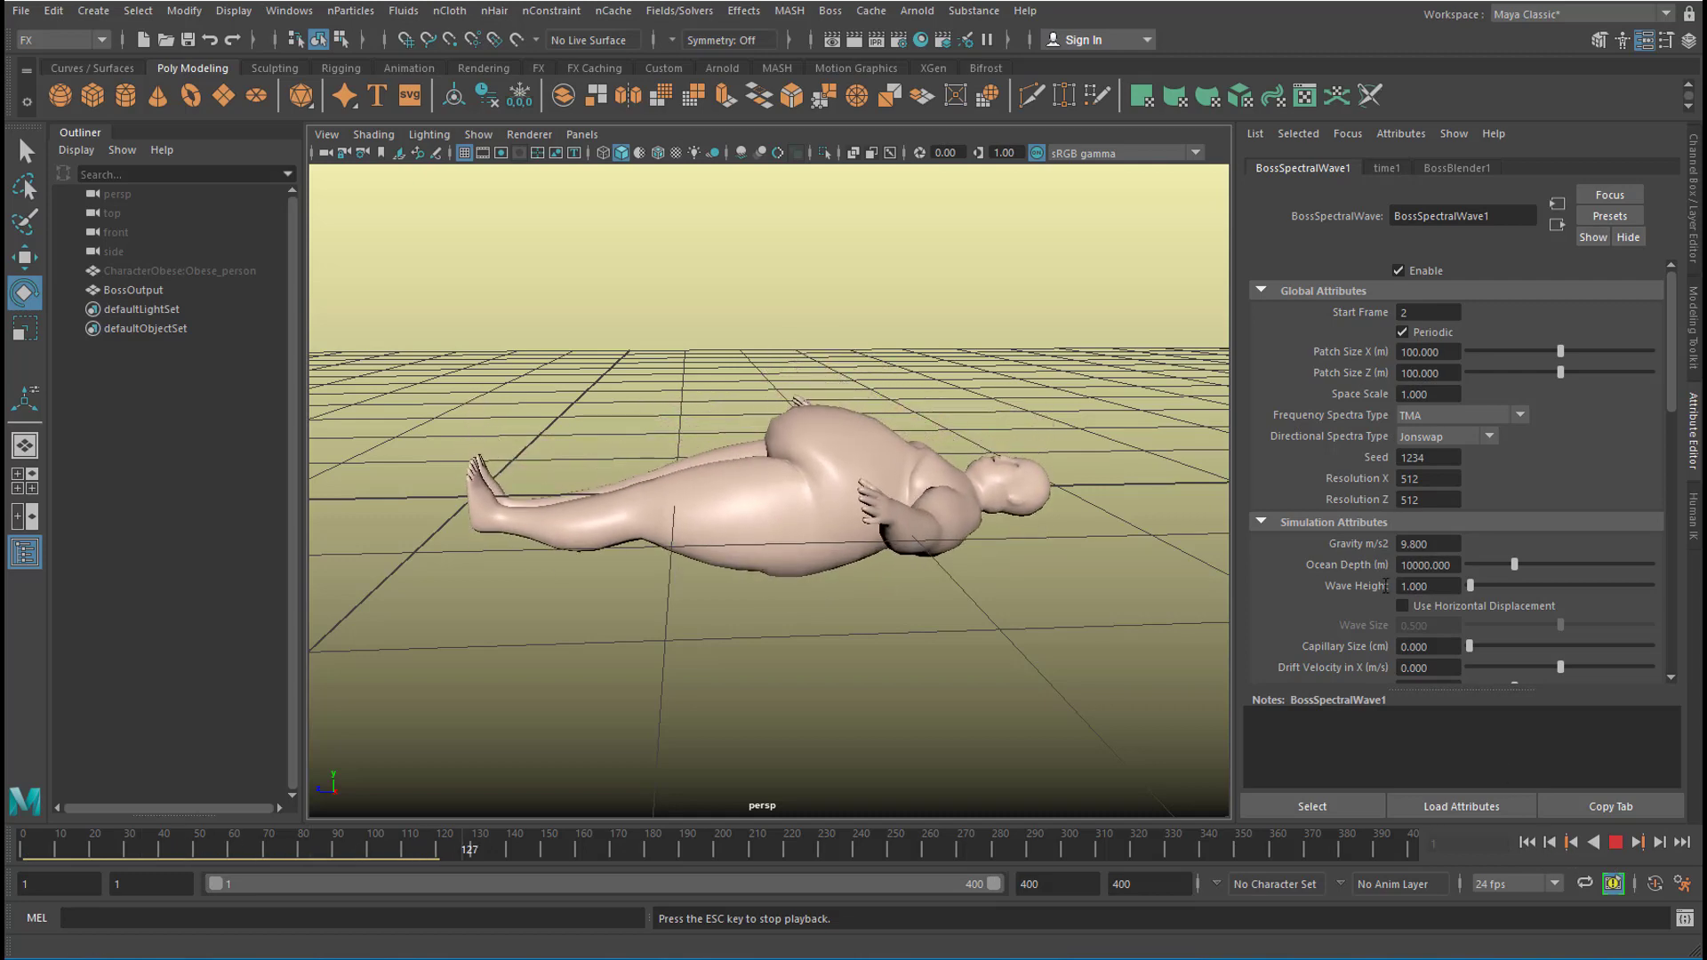
# Examine the wave effect on the character's head, belly and legs from several angles during playback.
pyautogui.keyDown('alt'); pyautogui.moveTo(869, 659); pyautogui.dragTo(948, 648); pyautogui.keyUp('alt')
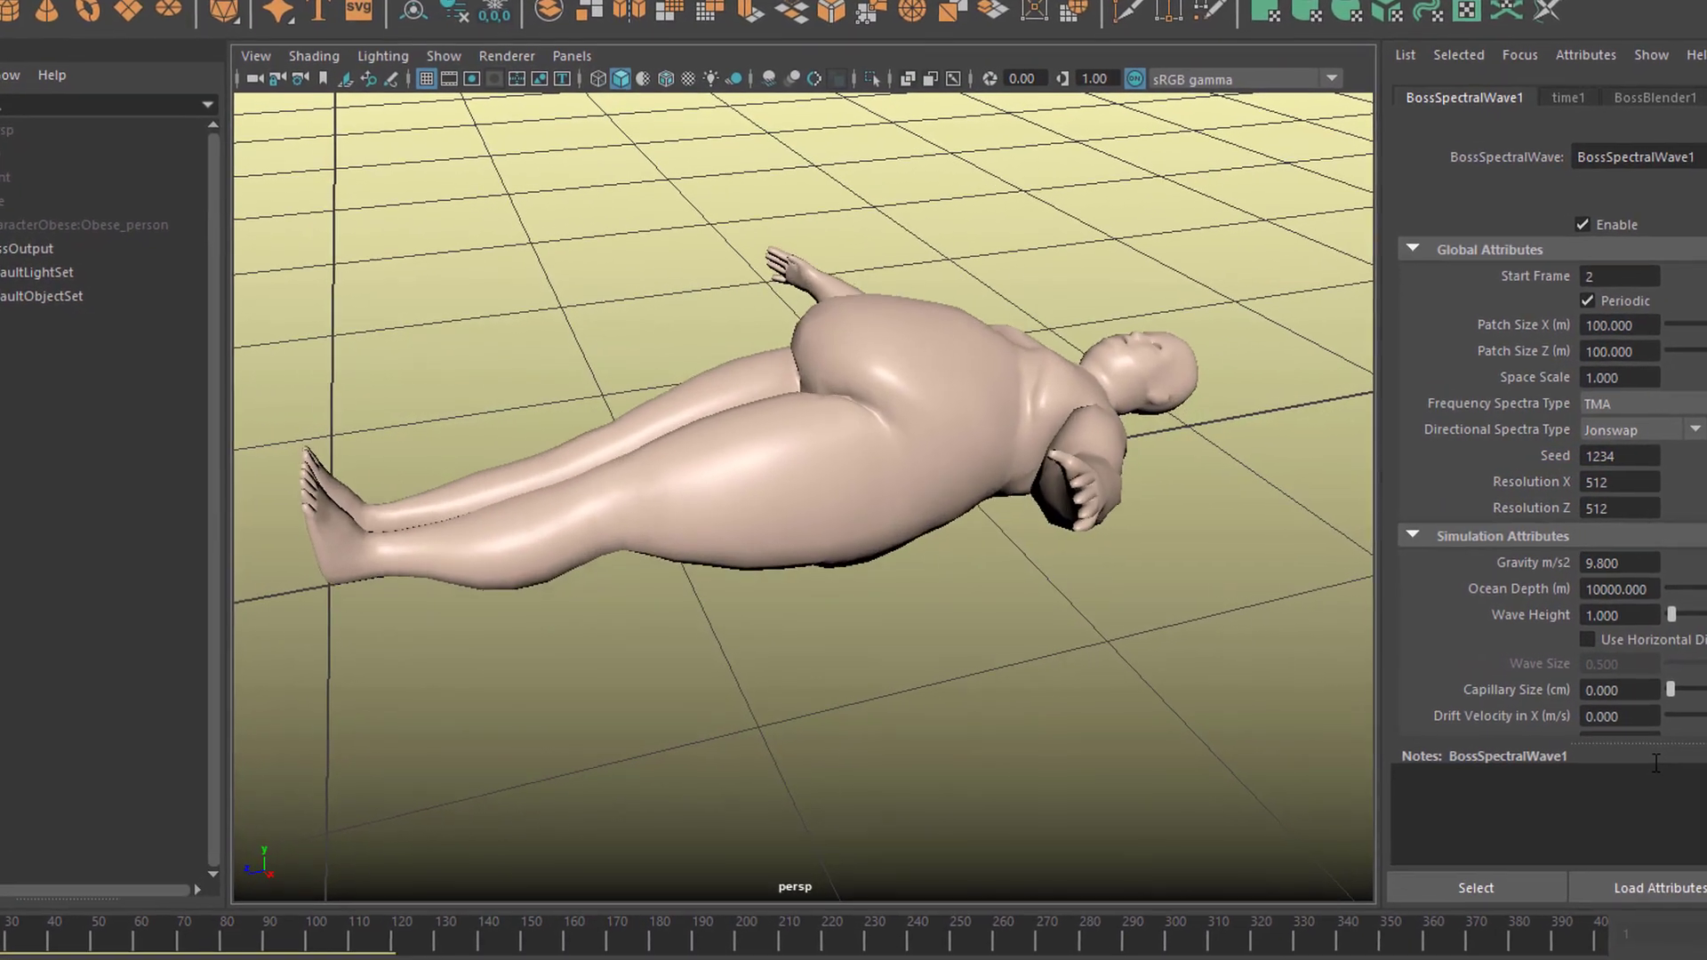
pyautogui.keyDown('alt'); pyautogui.moveTo(645, 540); pyautogui.dragTo(811, 566); pyautogui.keyUp('alt')
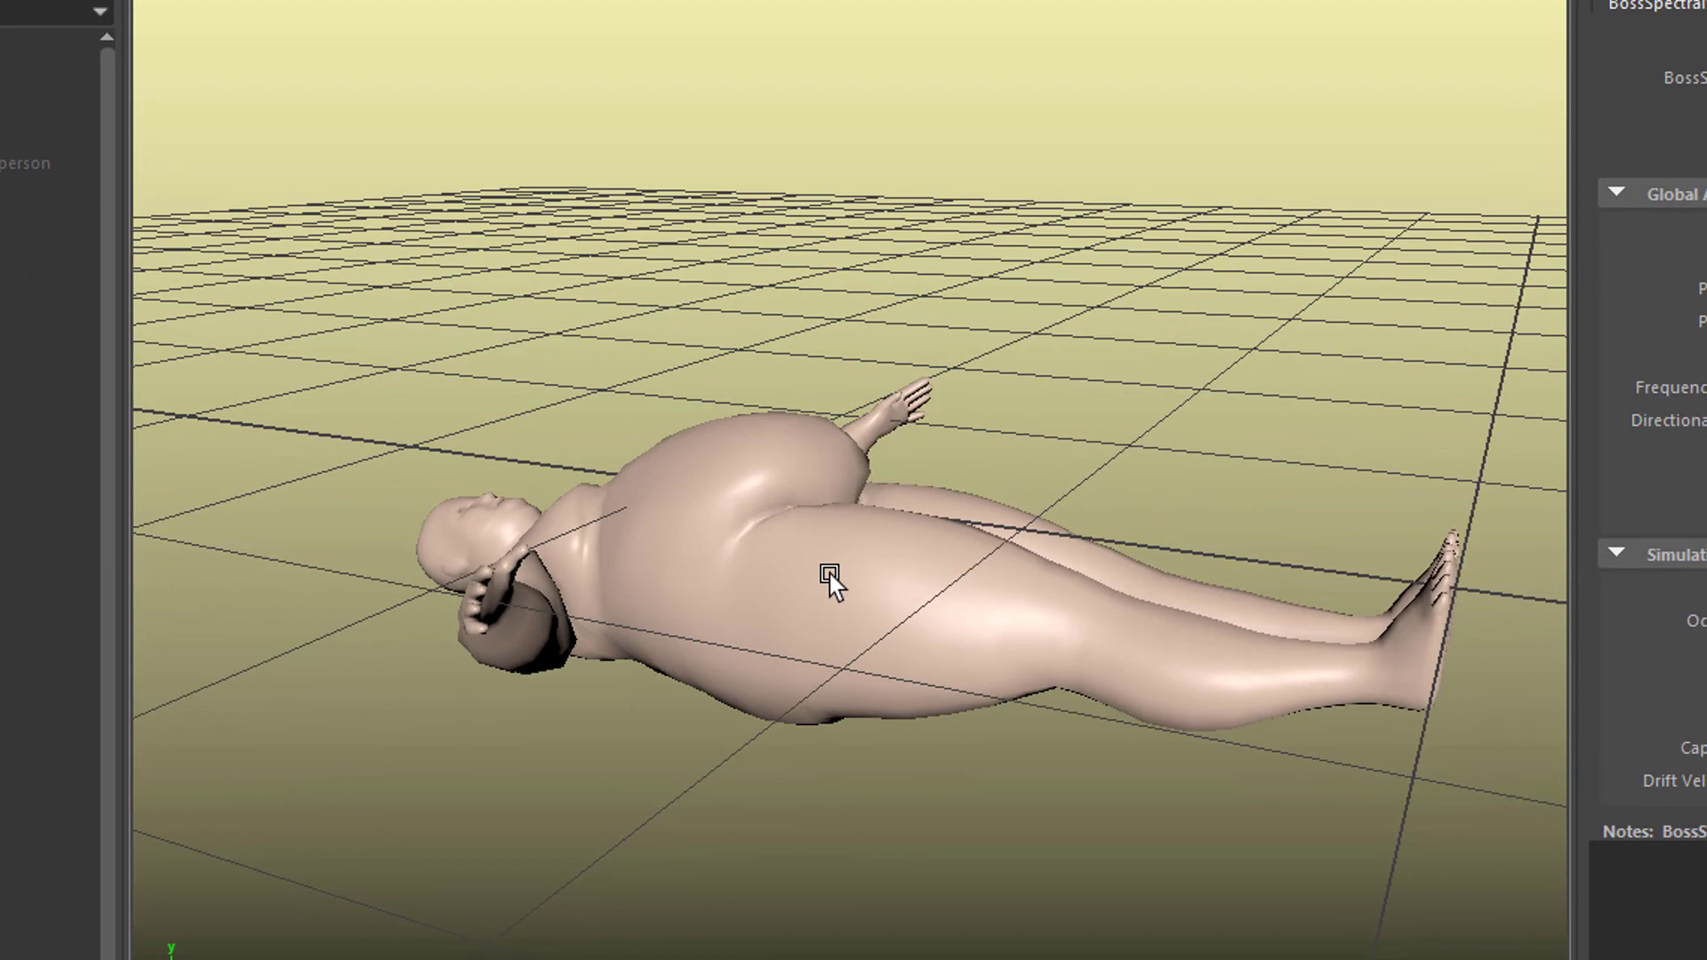
pyautogui.keyDown('alt'); pyautogui.moveTo(829, 574); pyautogui.dragTo(803, 542, button='right'); pyautogui.keyUp('alt')
pyautogui.keyDown('alt'); pyautogui.moveTo(803, 541); pyautogui.dragTo(1689, 800, button='middle'); pyautogui.keyUp('alt')
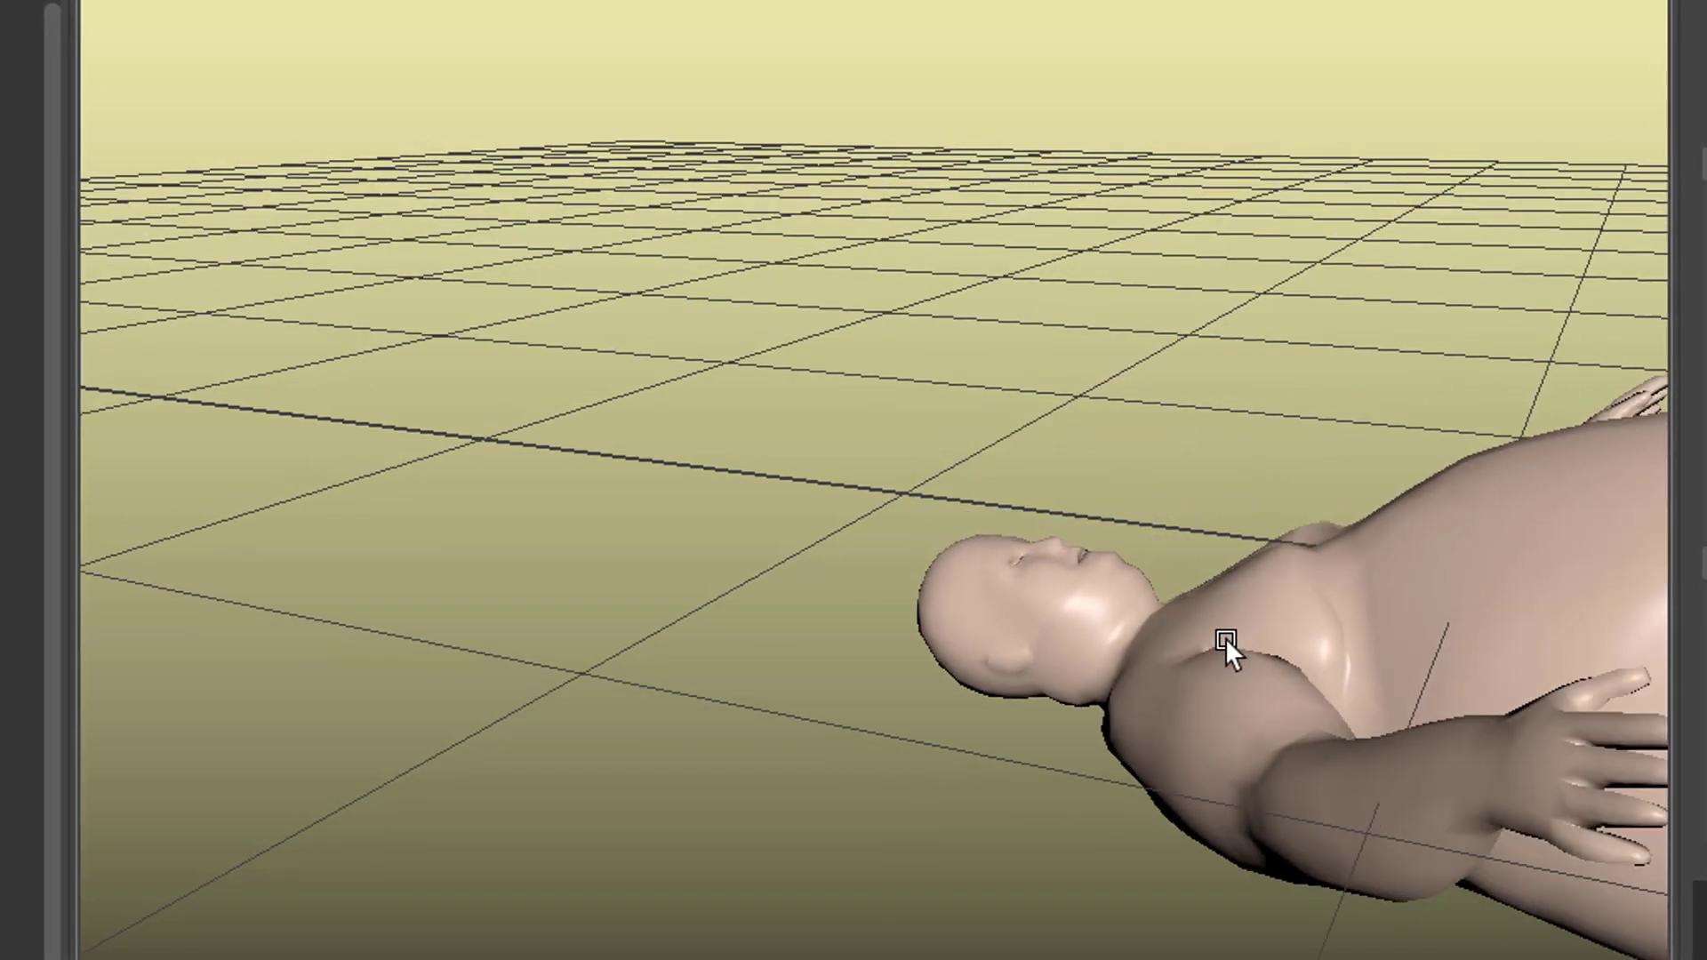
pyautogui.keyDown('alt'); pyautogui.moveTo(1401, 622); pyautogui.dragTo(275, 259, button='middle'); pyautogui.keyUp('alt')
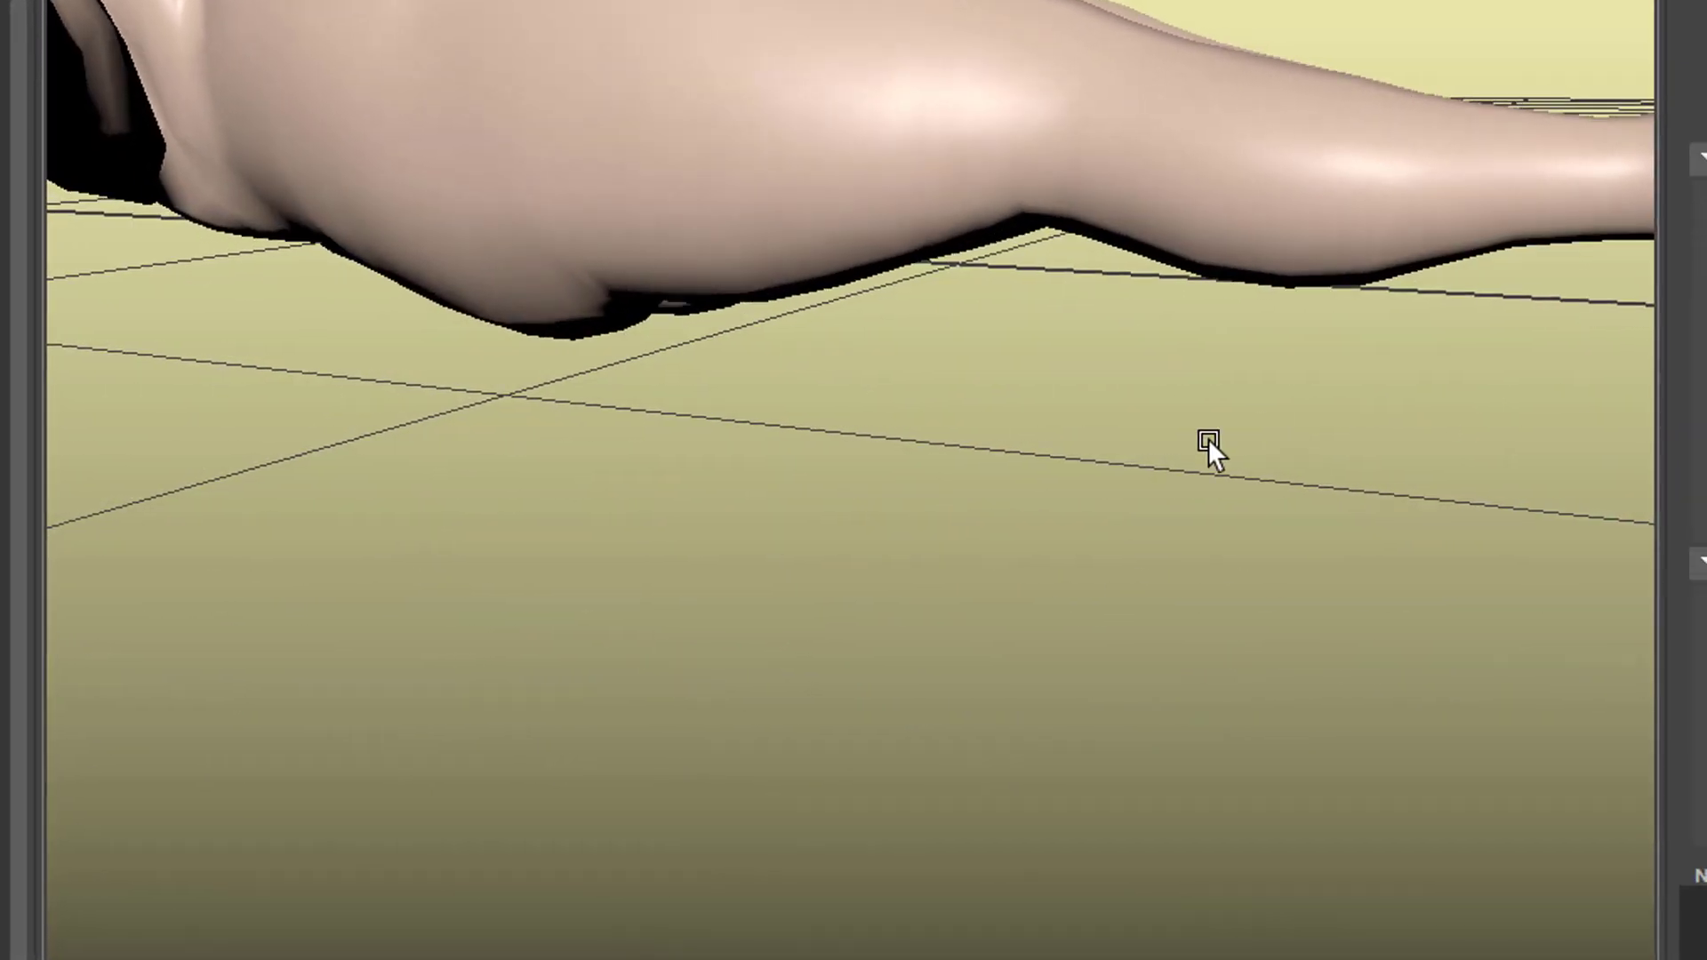
pyautogui.keyDown('alt'); pyautogui.moveTo(1208, 440); pyautogui.dragTo(910, 509, button='right'); pyautogui.keyUp('alt')
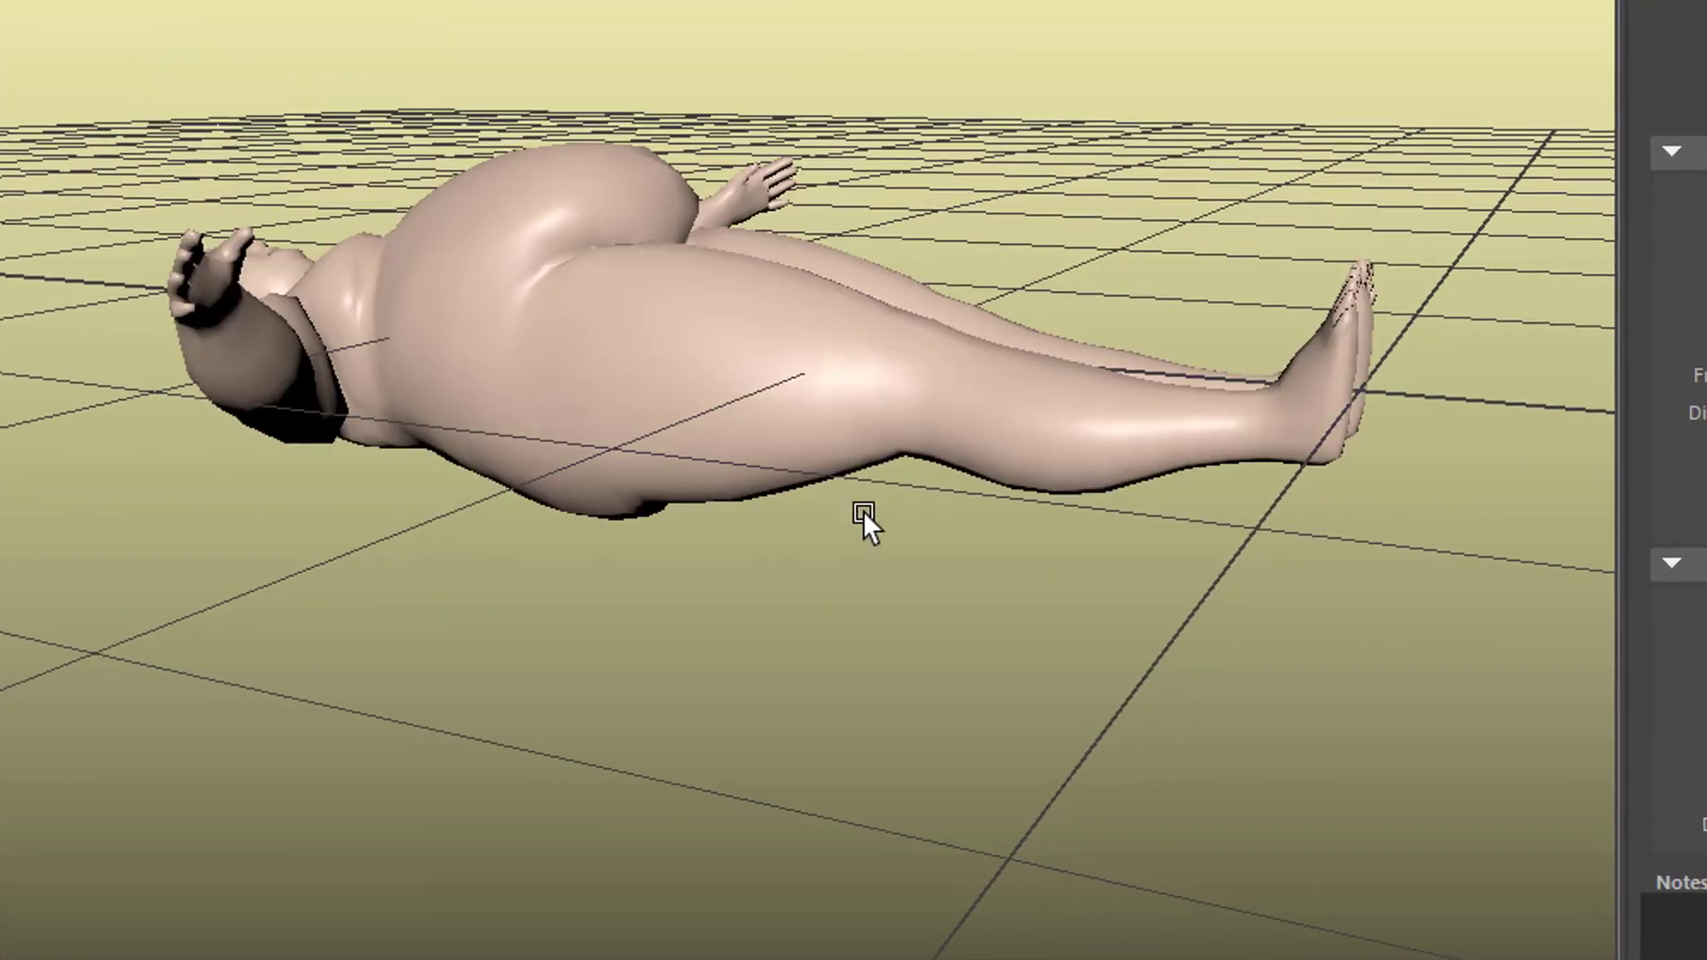
pyautogui.keyDown('alt'); pyautogui.moveTo(911, 509); pyautogui.dragTo(1015, 573, button='middle'); pyautogui.keyUp('alt')
pyautogui.keyDown('alt'); pyautogui.moveTo(1015, 573); pyautogui.dragTo(645, 643); pyautogui.keyUp('alt')
pyautogui.keyDown('alt'); pyautogui.moveTo(215, 666); pyautogui.dragTo(9, 661); pyautogui.keyUp('alt')
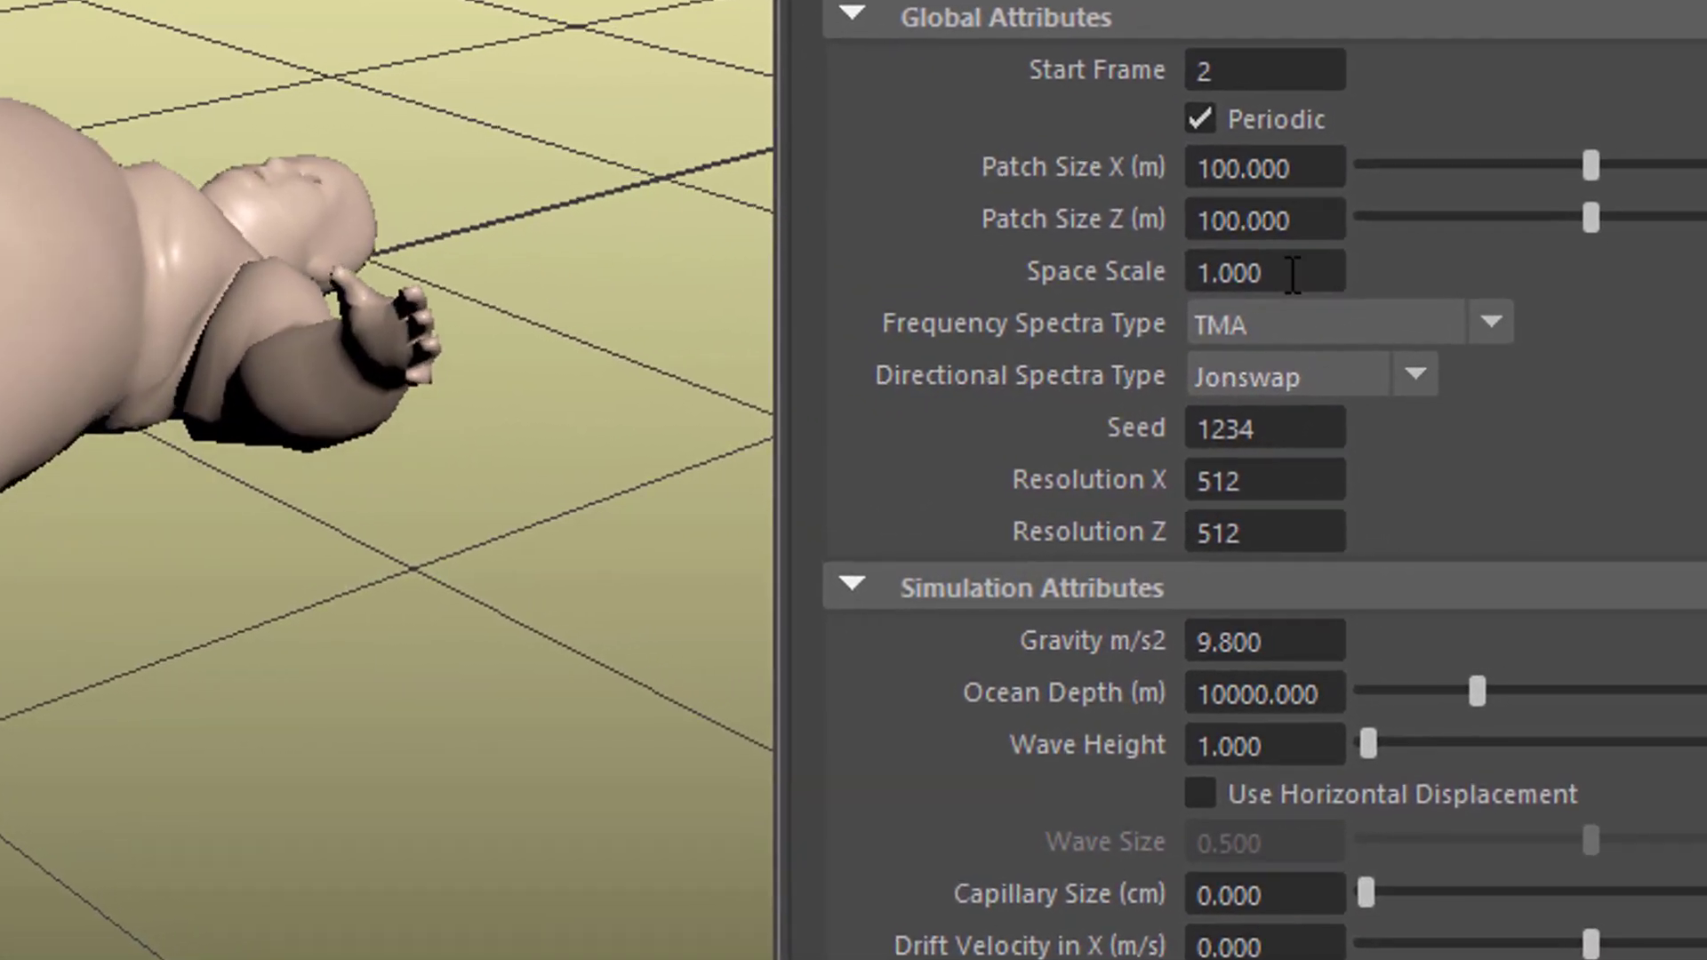
# Try a Space Scale of 0.2 for the spectral wave.
pyautogui.click(1292, 274)
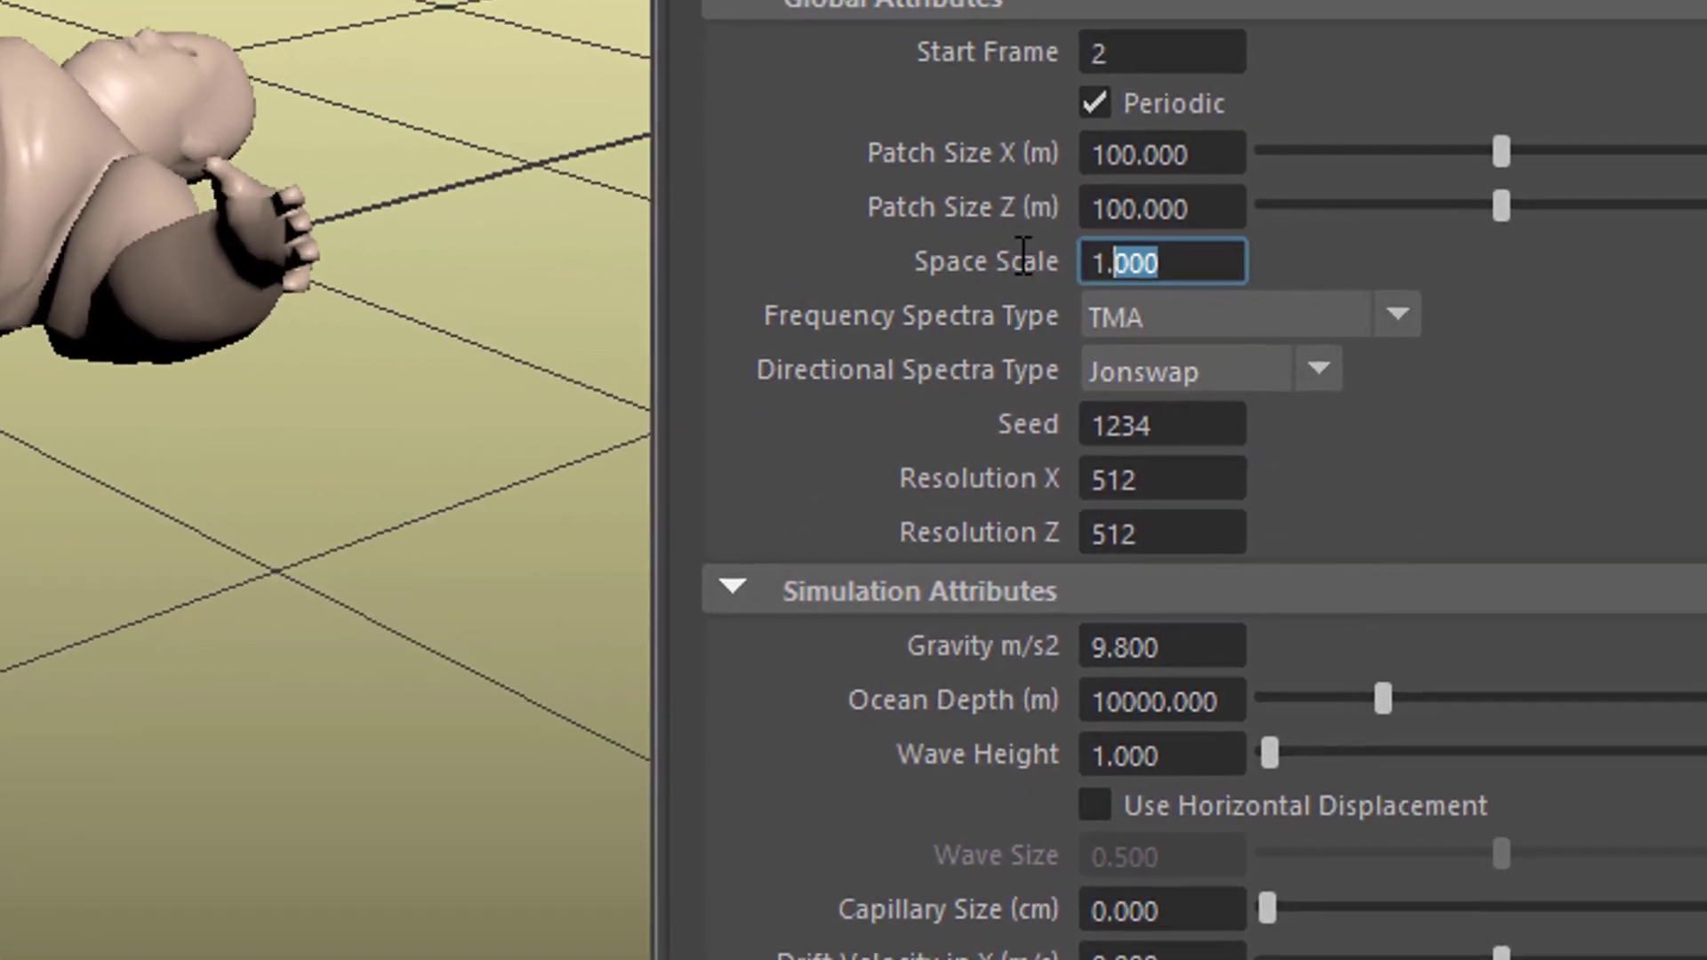
pyautogui.write('0.2')
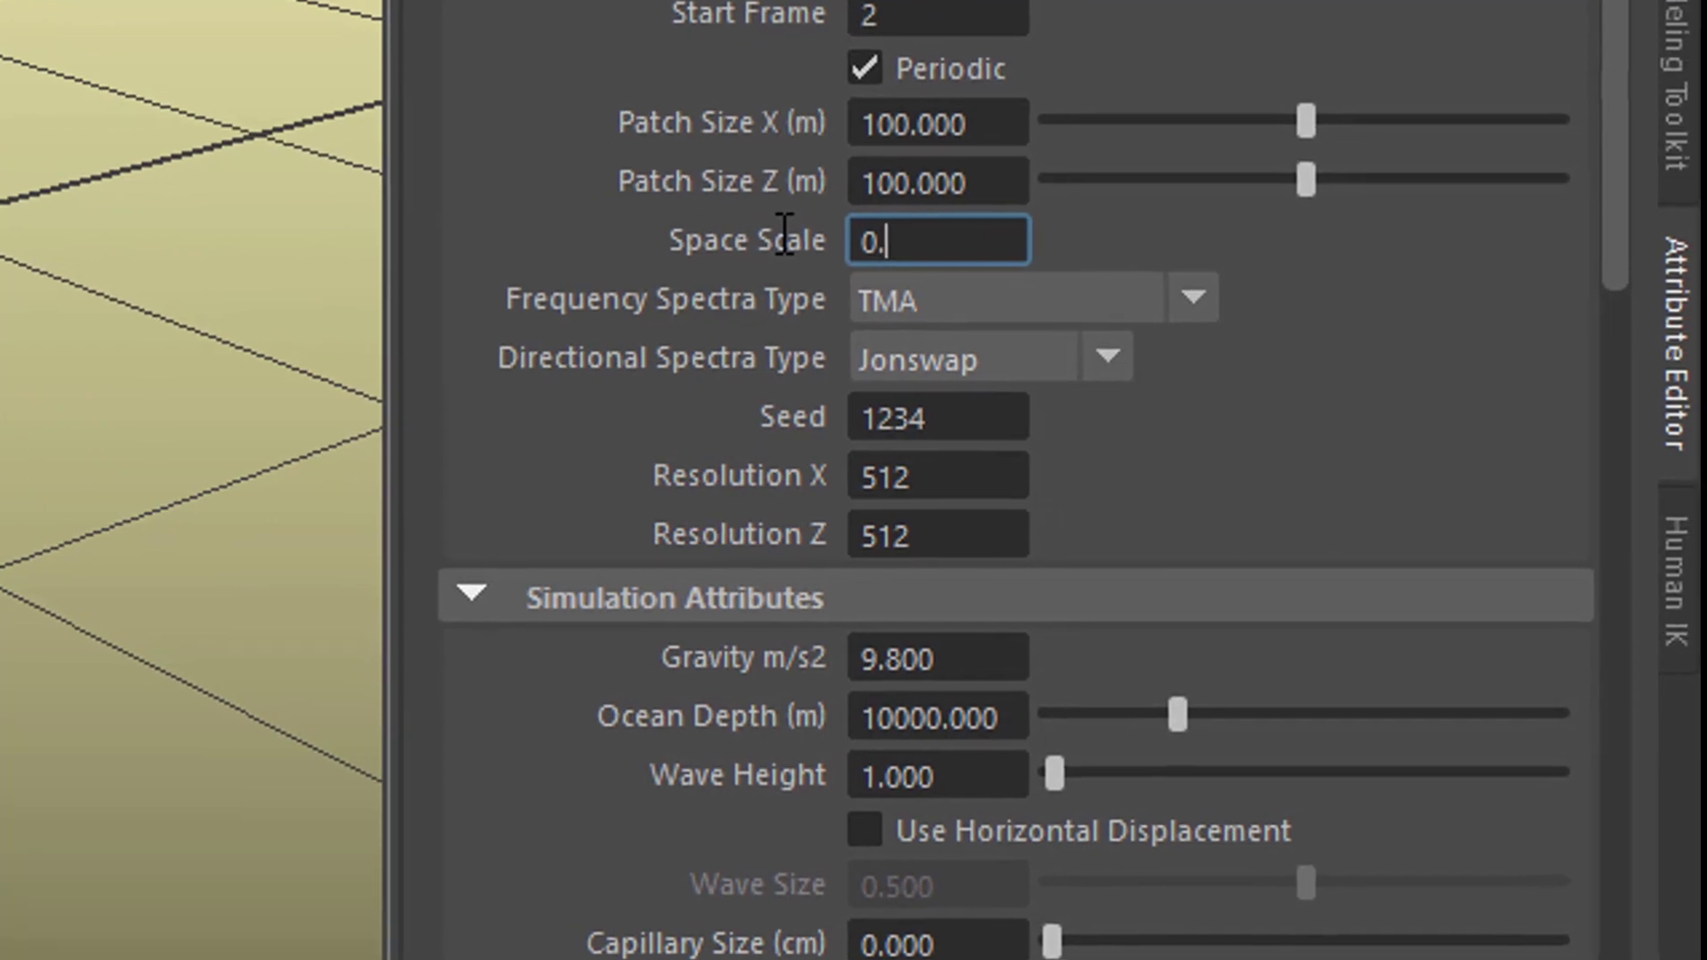
pyautogui.press('Return')
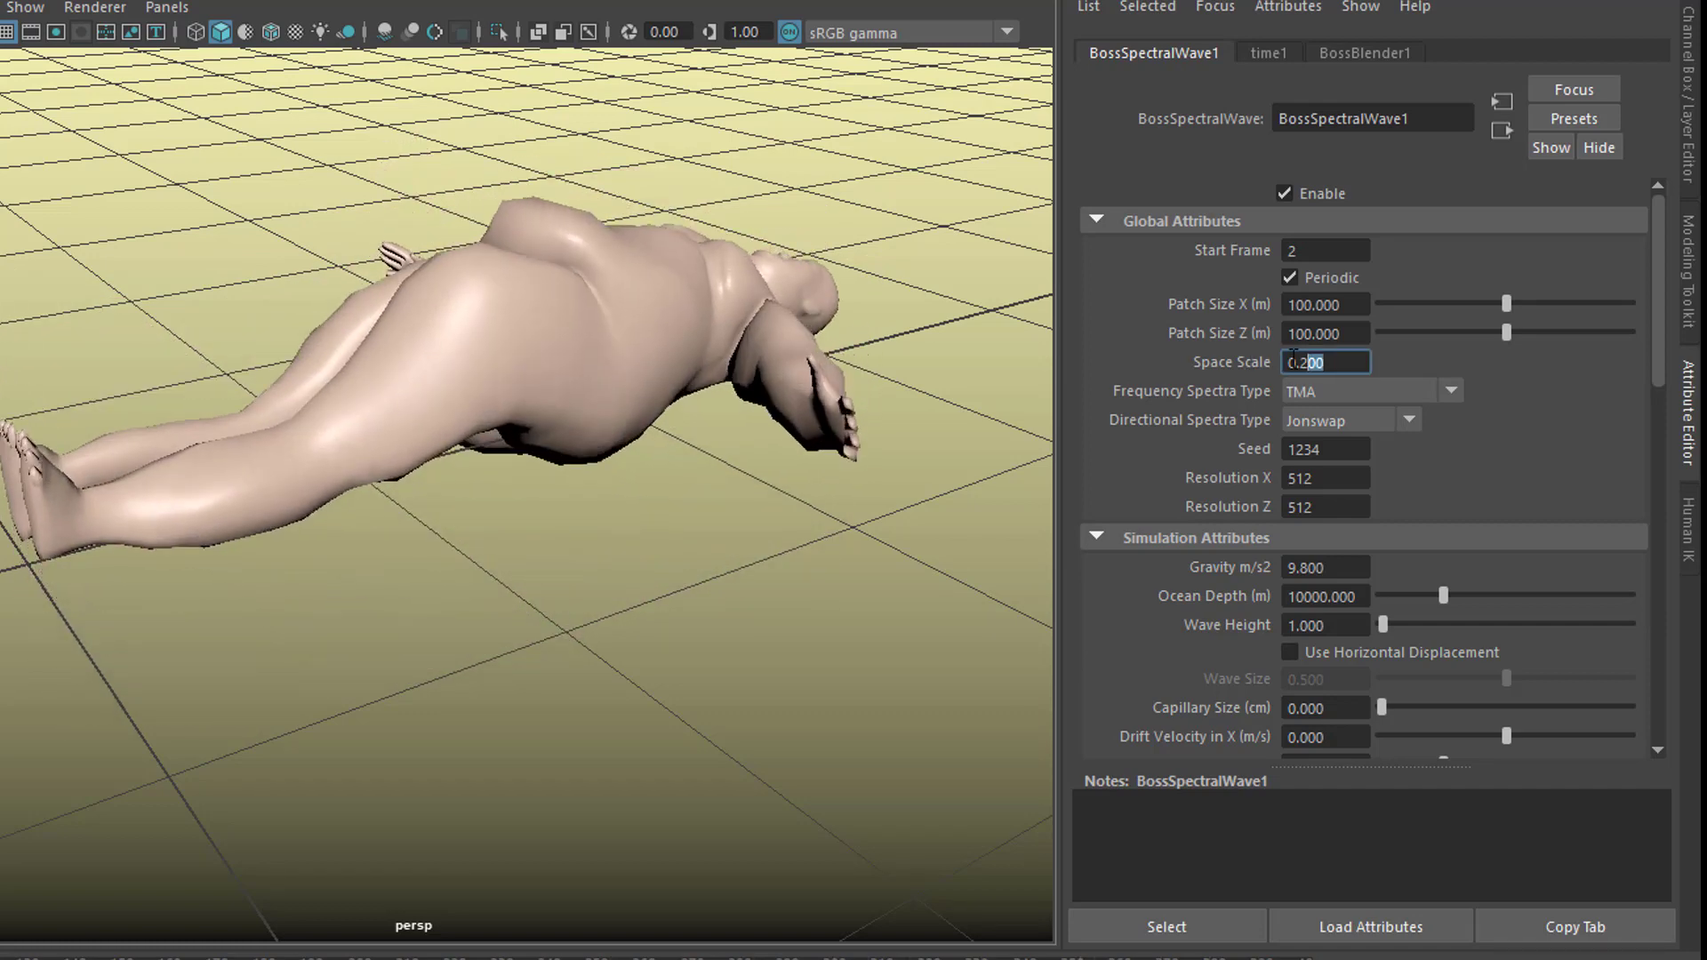
# Set the spectral wave's Space Scale to 0.8 in the global attributes.
pyautogui.moveTo(1331, 363); pyautogui.dragTo(1265, 360)
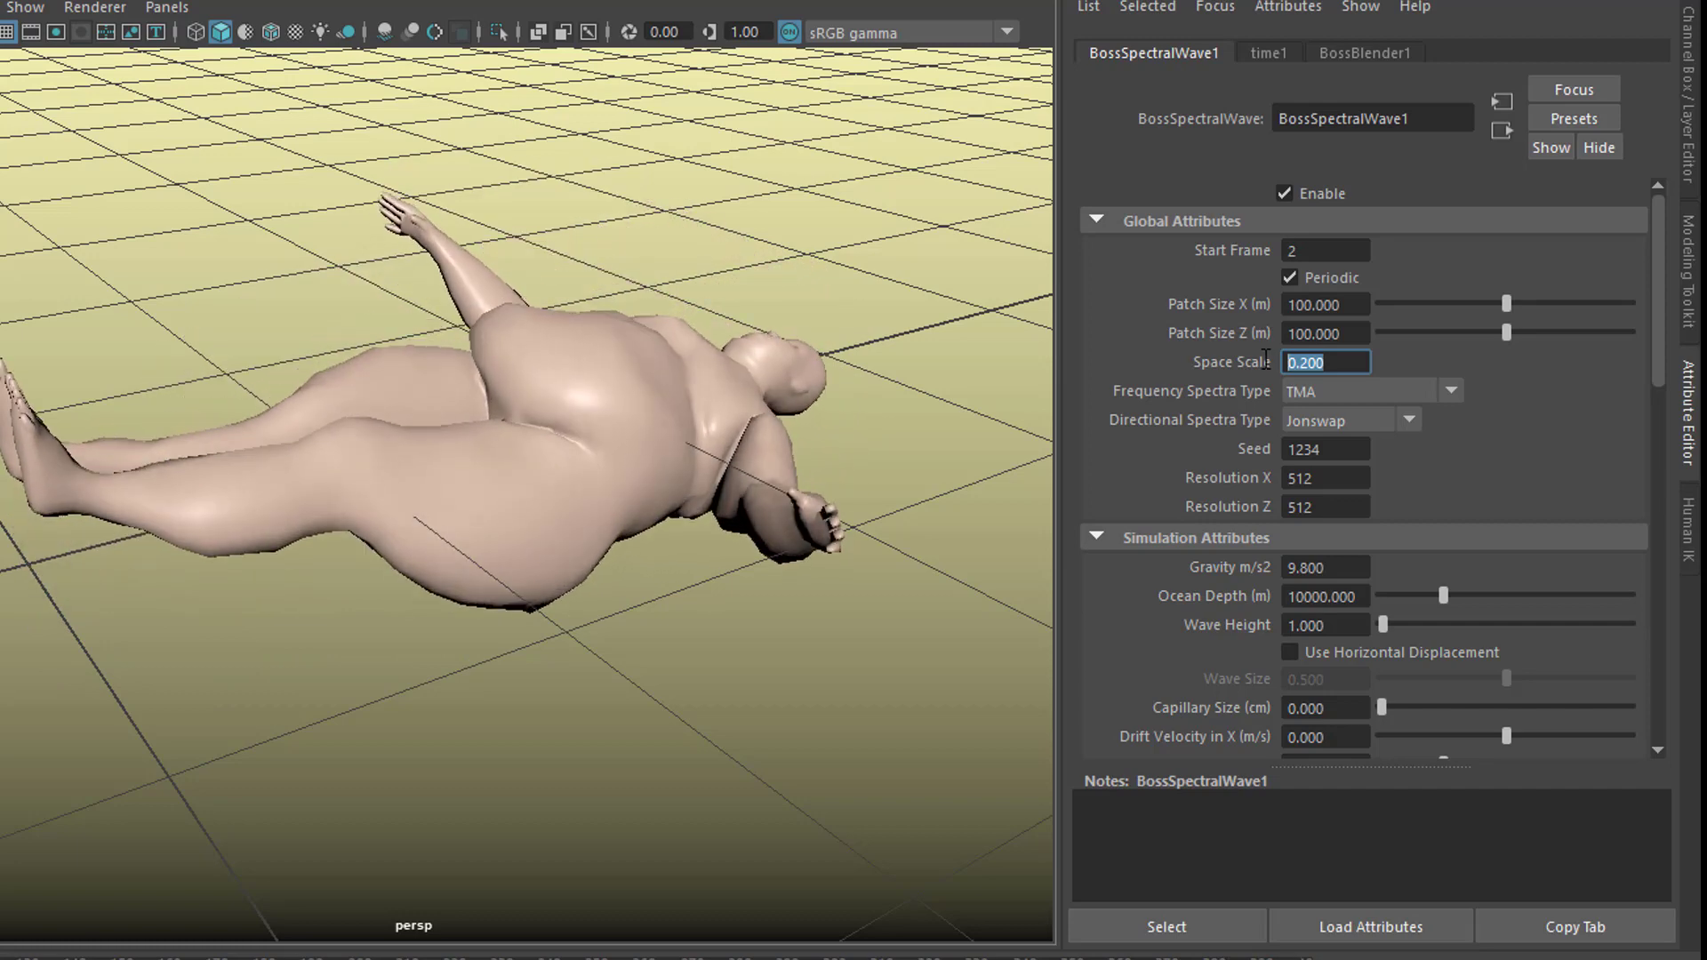
pyautogui.write('4')
pyautogui.press('Return')
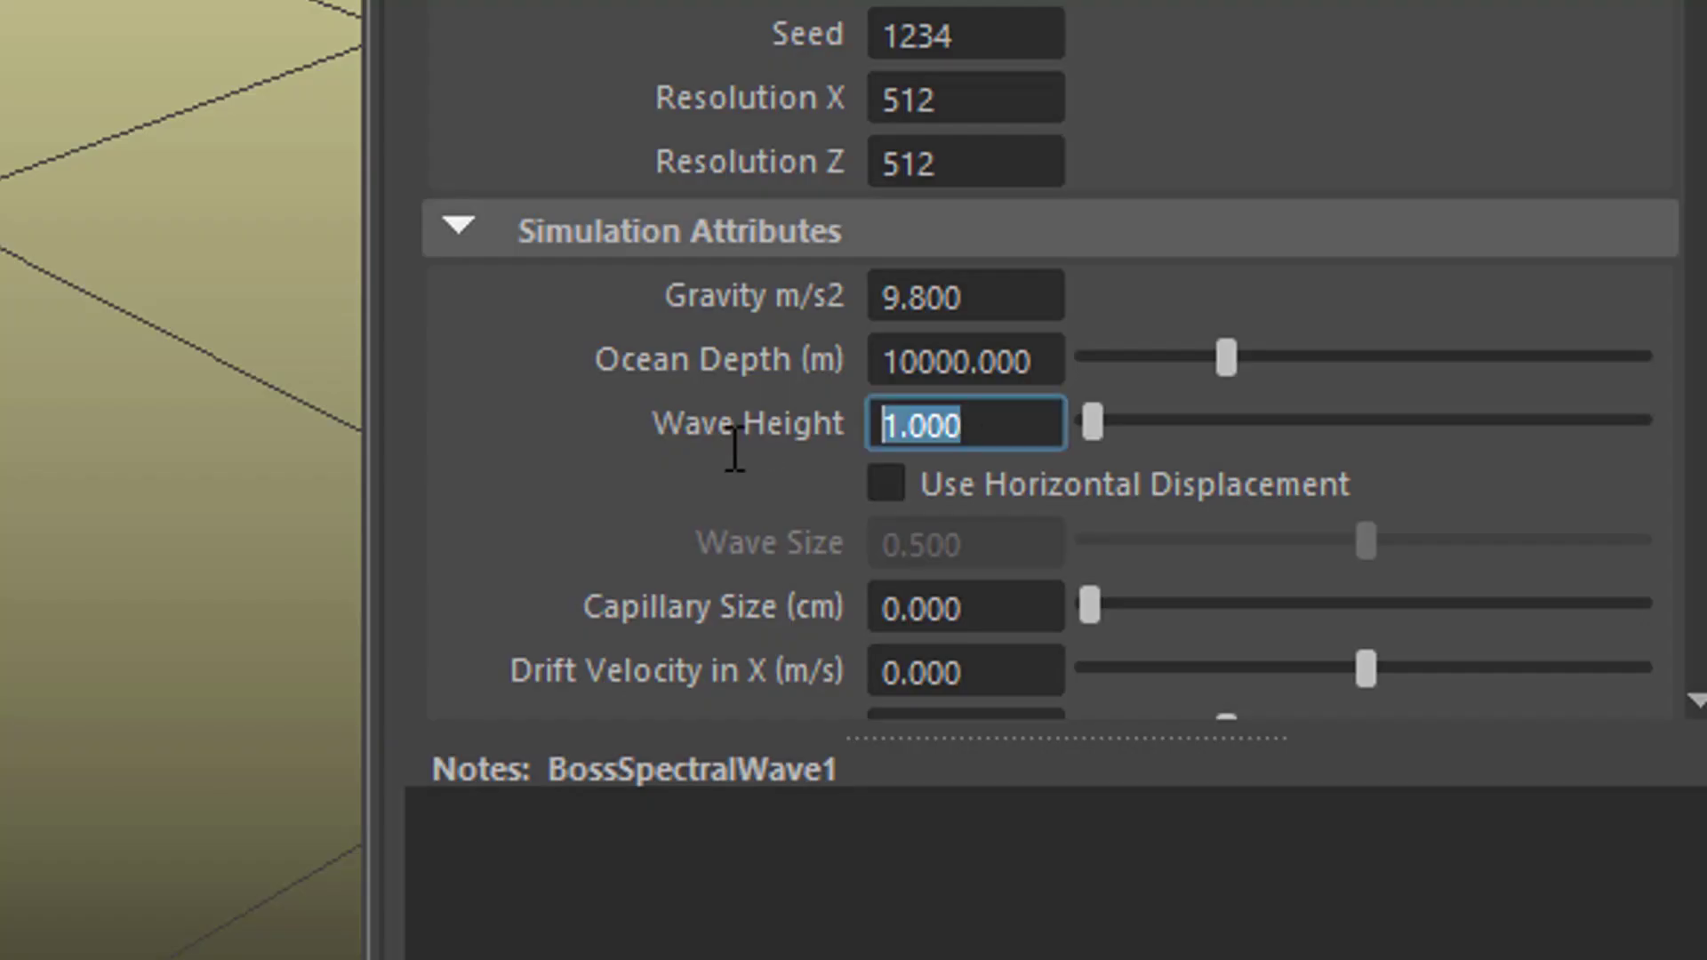
# Try a Wave Height of 0.3 in the spectral wave's simulation attributes.
pyautogui.write('0.3')
pyautogui.press('Return')
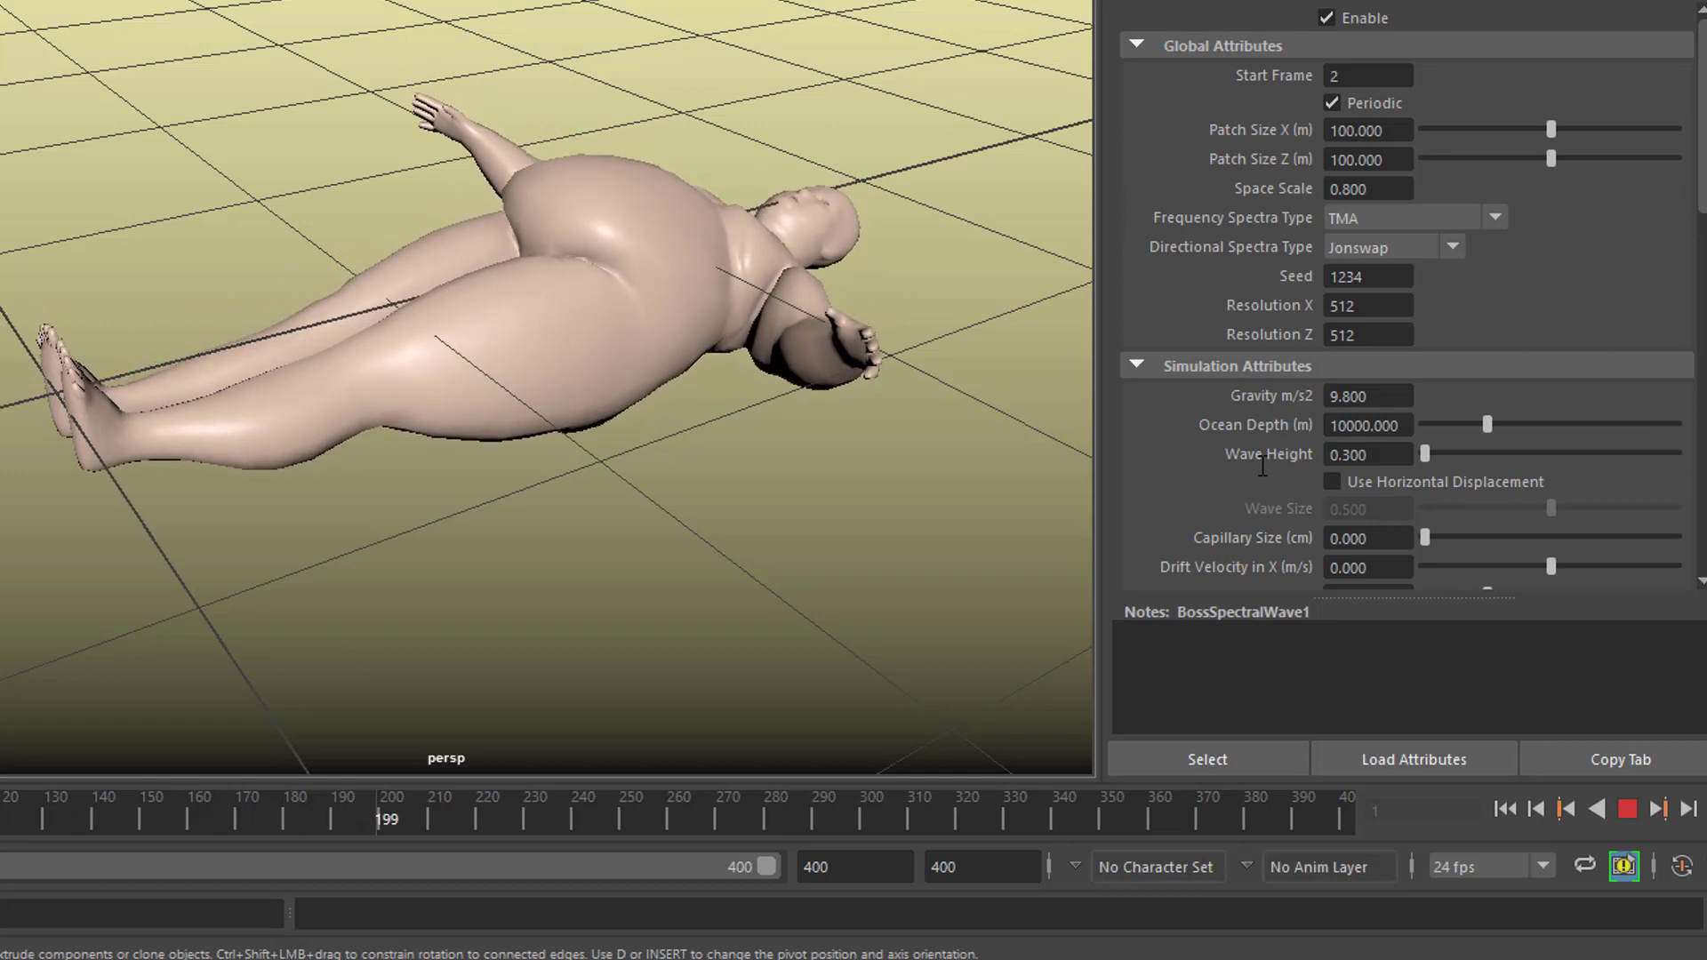
# Set the spectral wave's Wave Height to 3.
pyautogui.moveTo(1378, 454); pyautogui.dragTo(1277, 467)
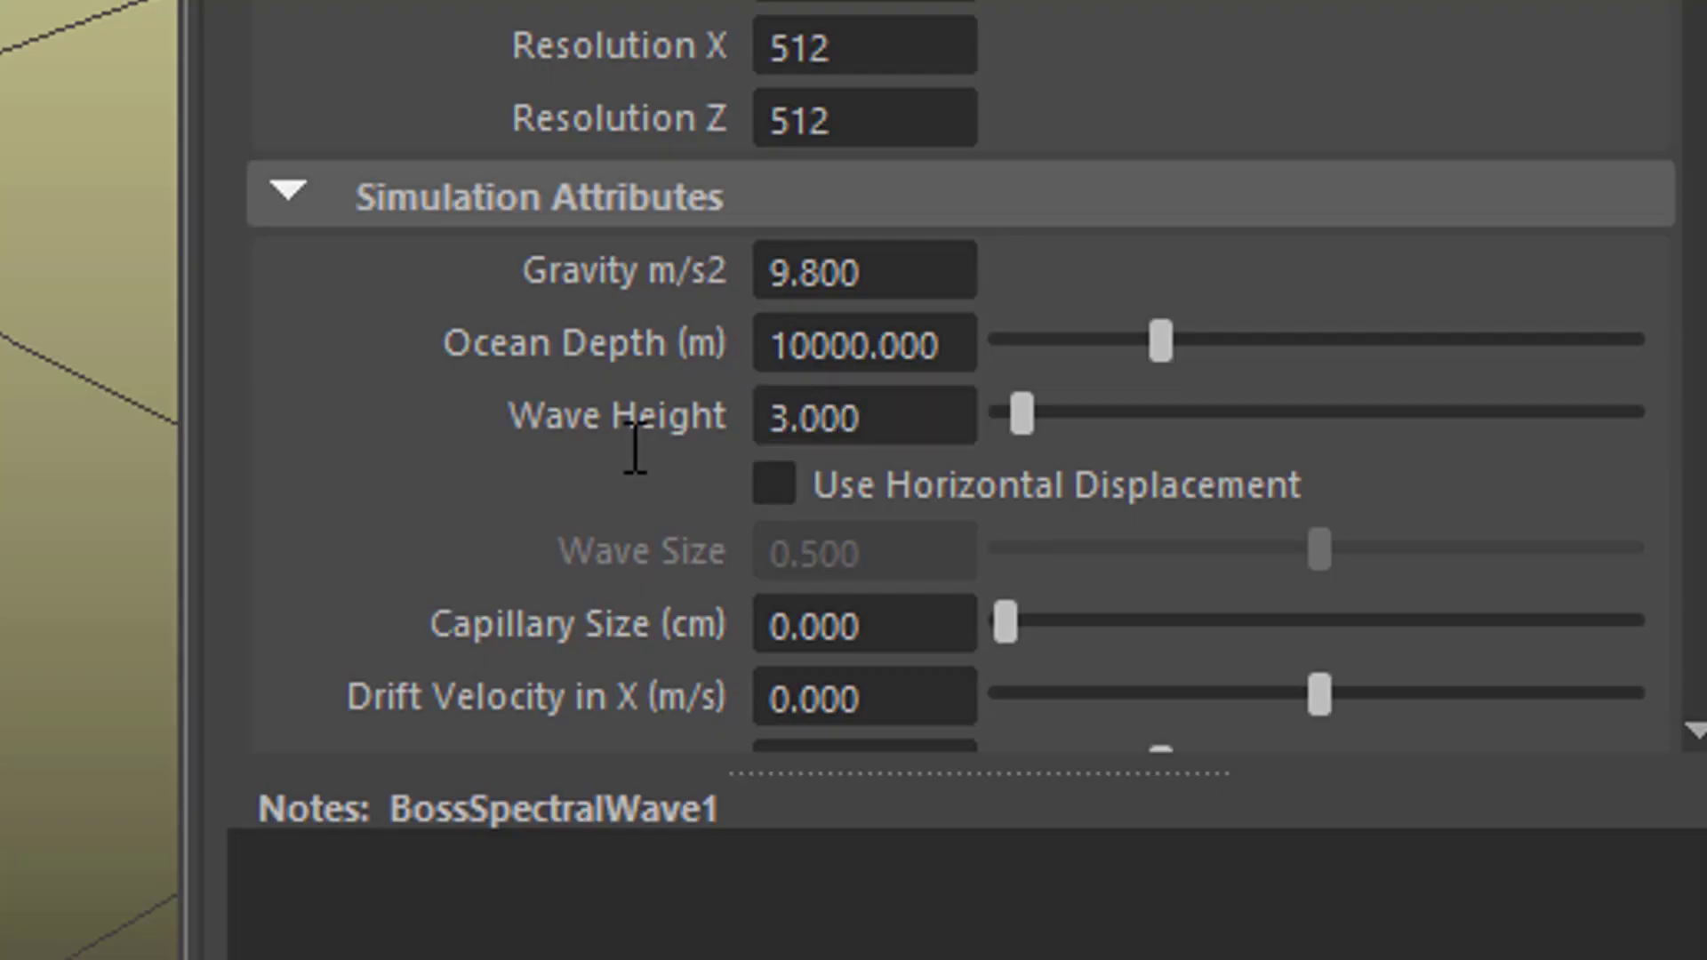